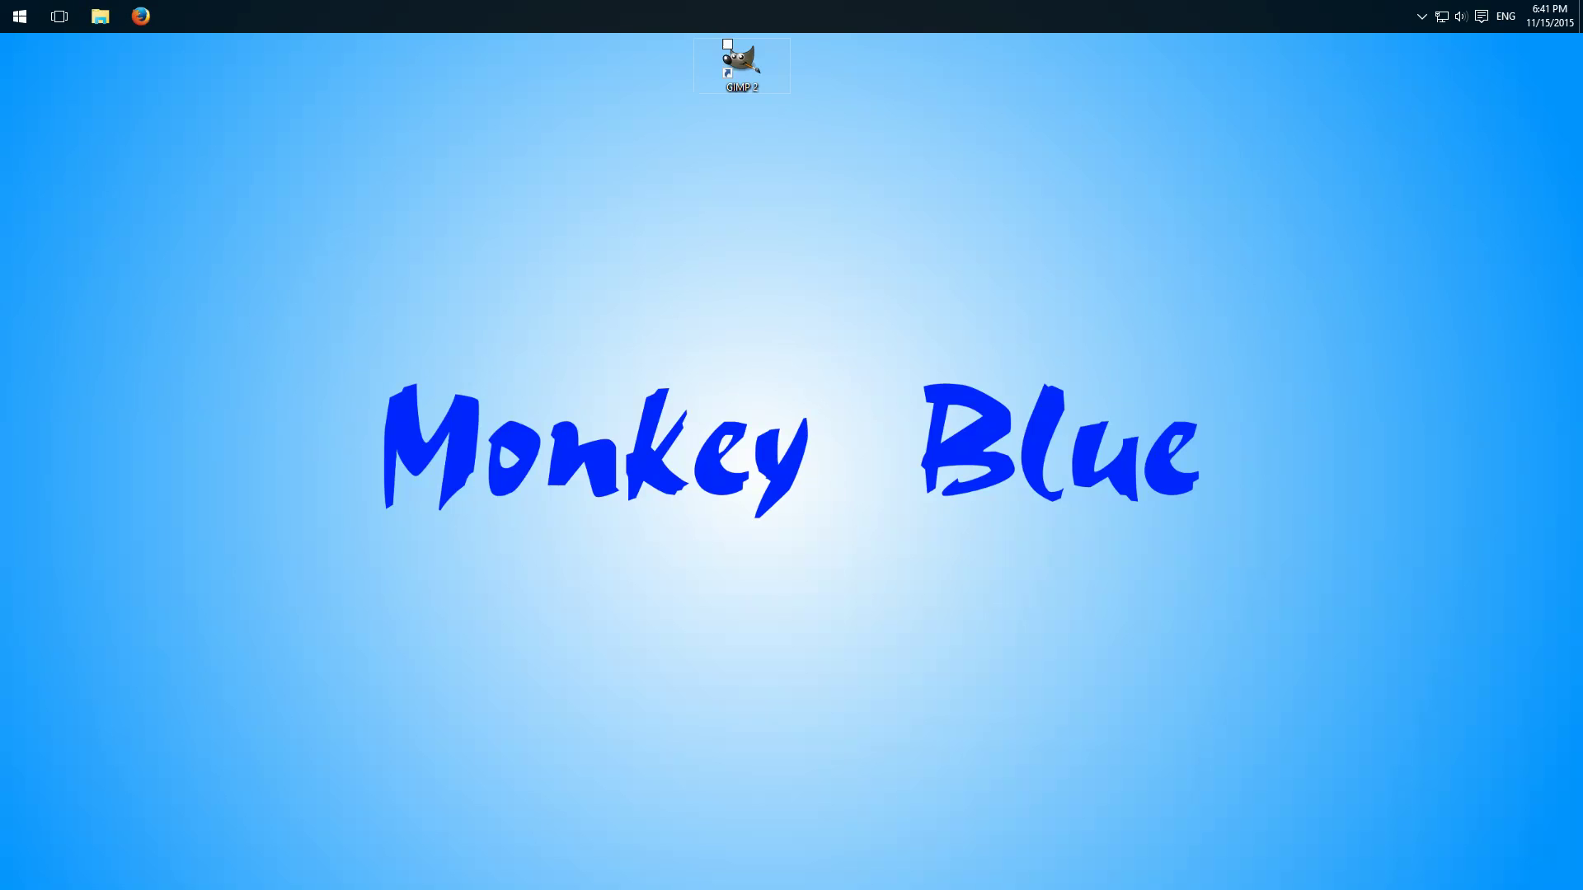
Step: Select the GIMP 2 icon on the Windows desktop
click(742, 62)
Step: Launch GIMP 2 from its desktop icon and maximize the main window
double_click(735, 67)
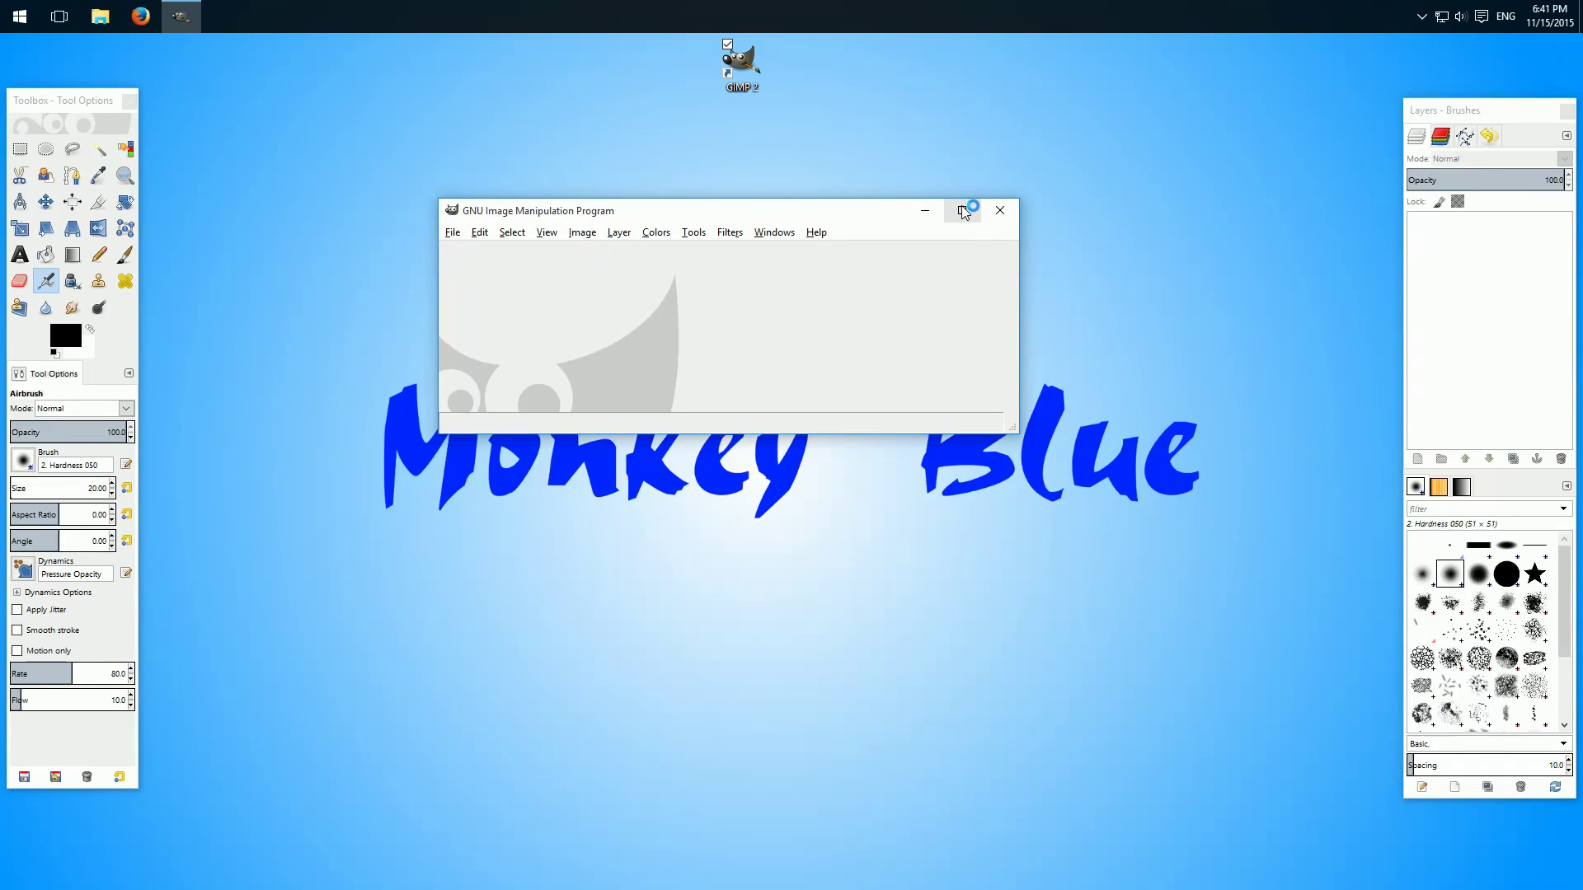
click(961, 210)
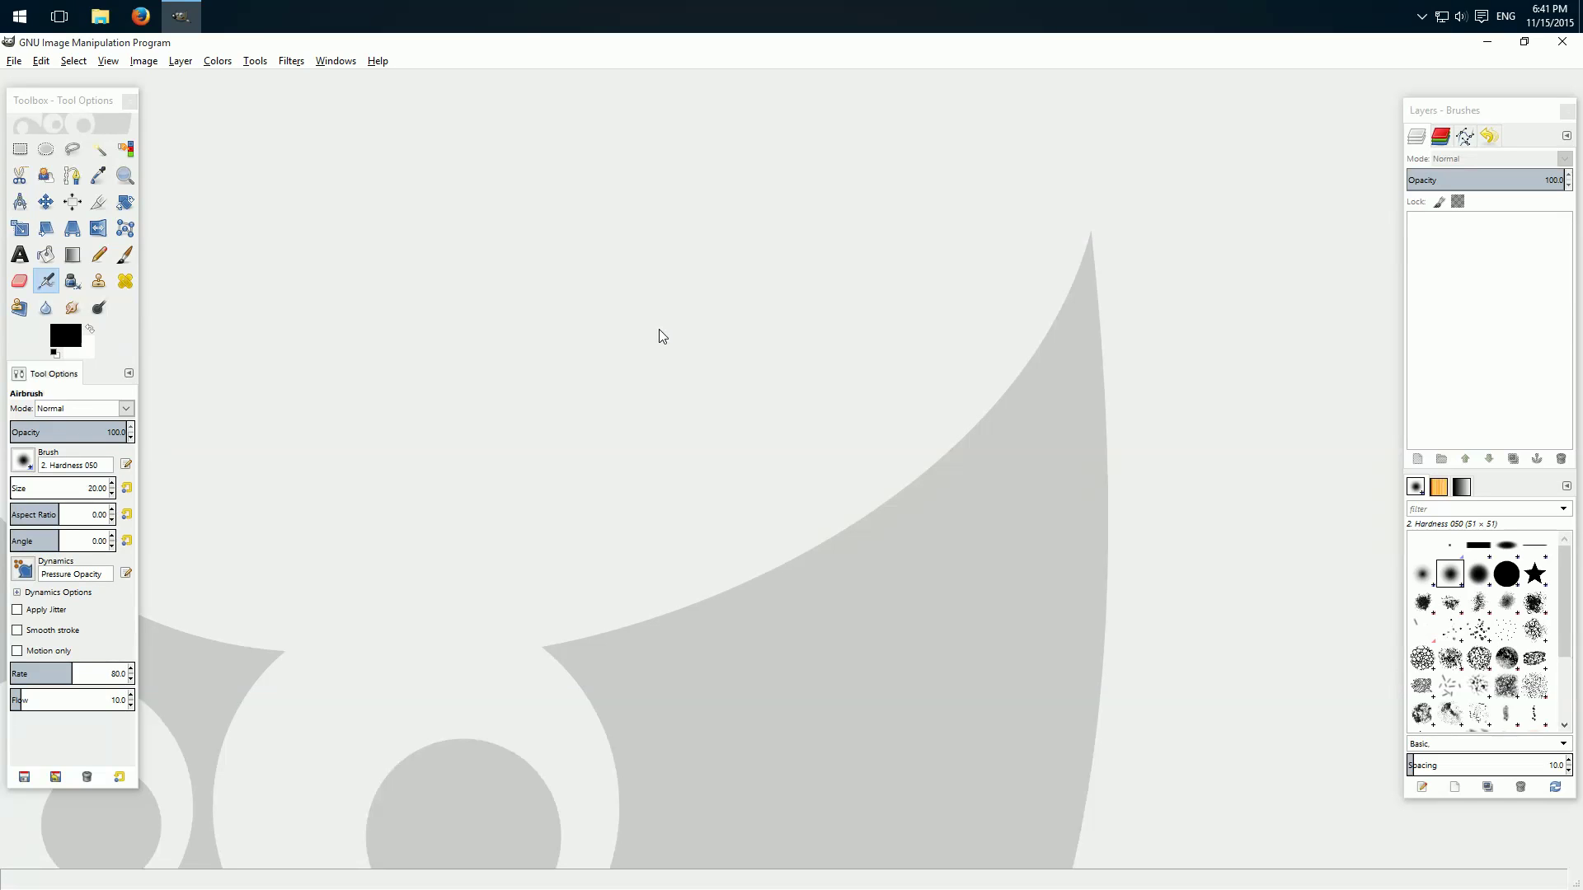
Step: Create a new blank 640x400 image from File > New
click(14, 61)
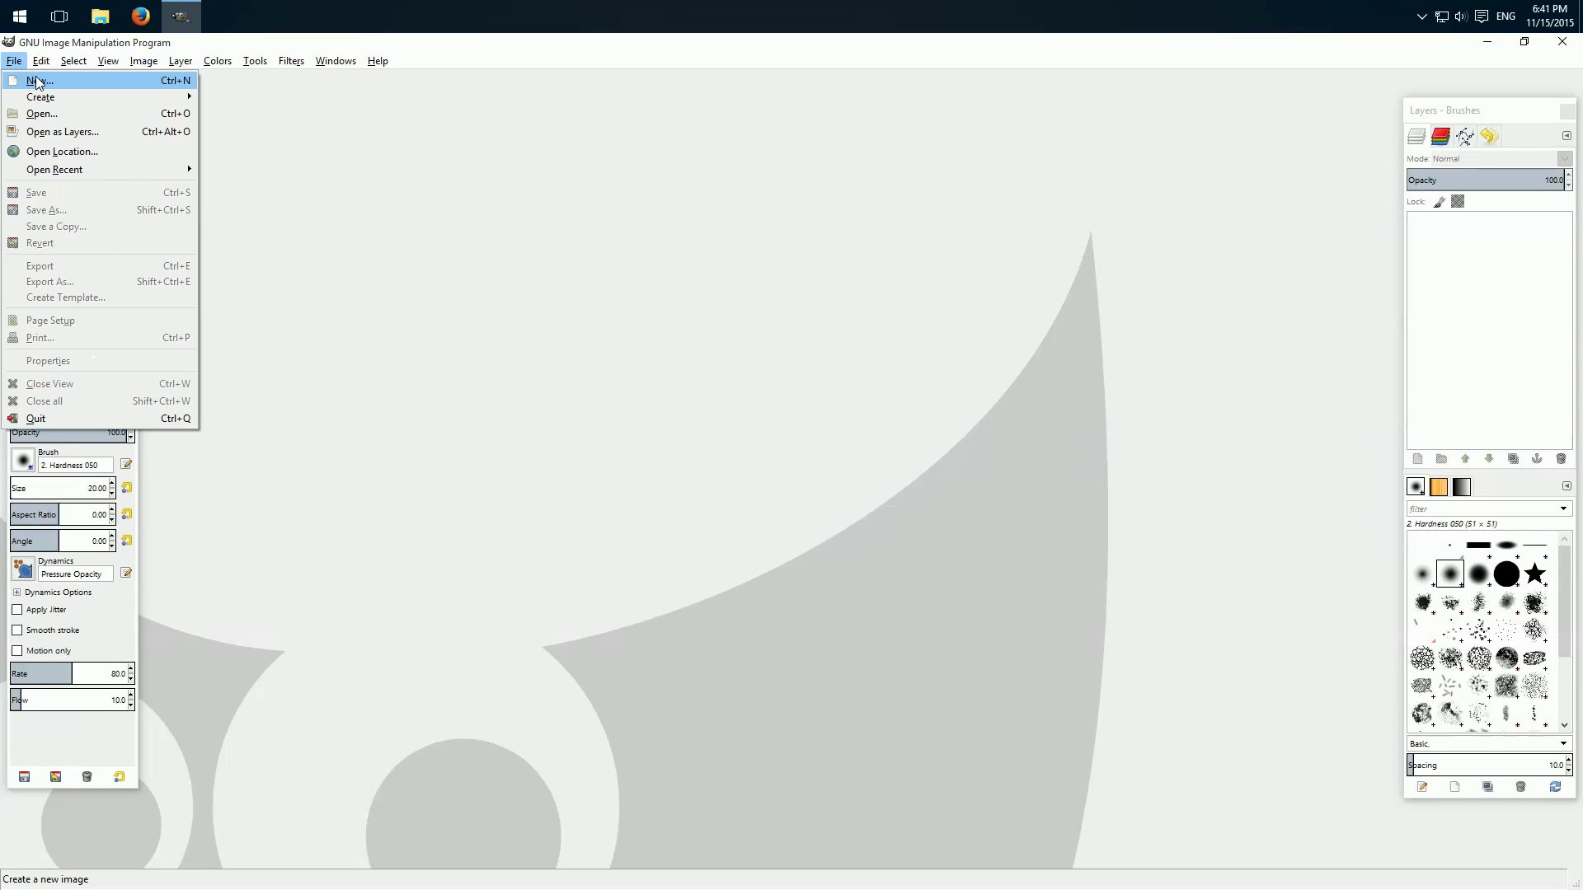
click(38, 80)
click(627, 389)
key(t)
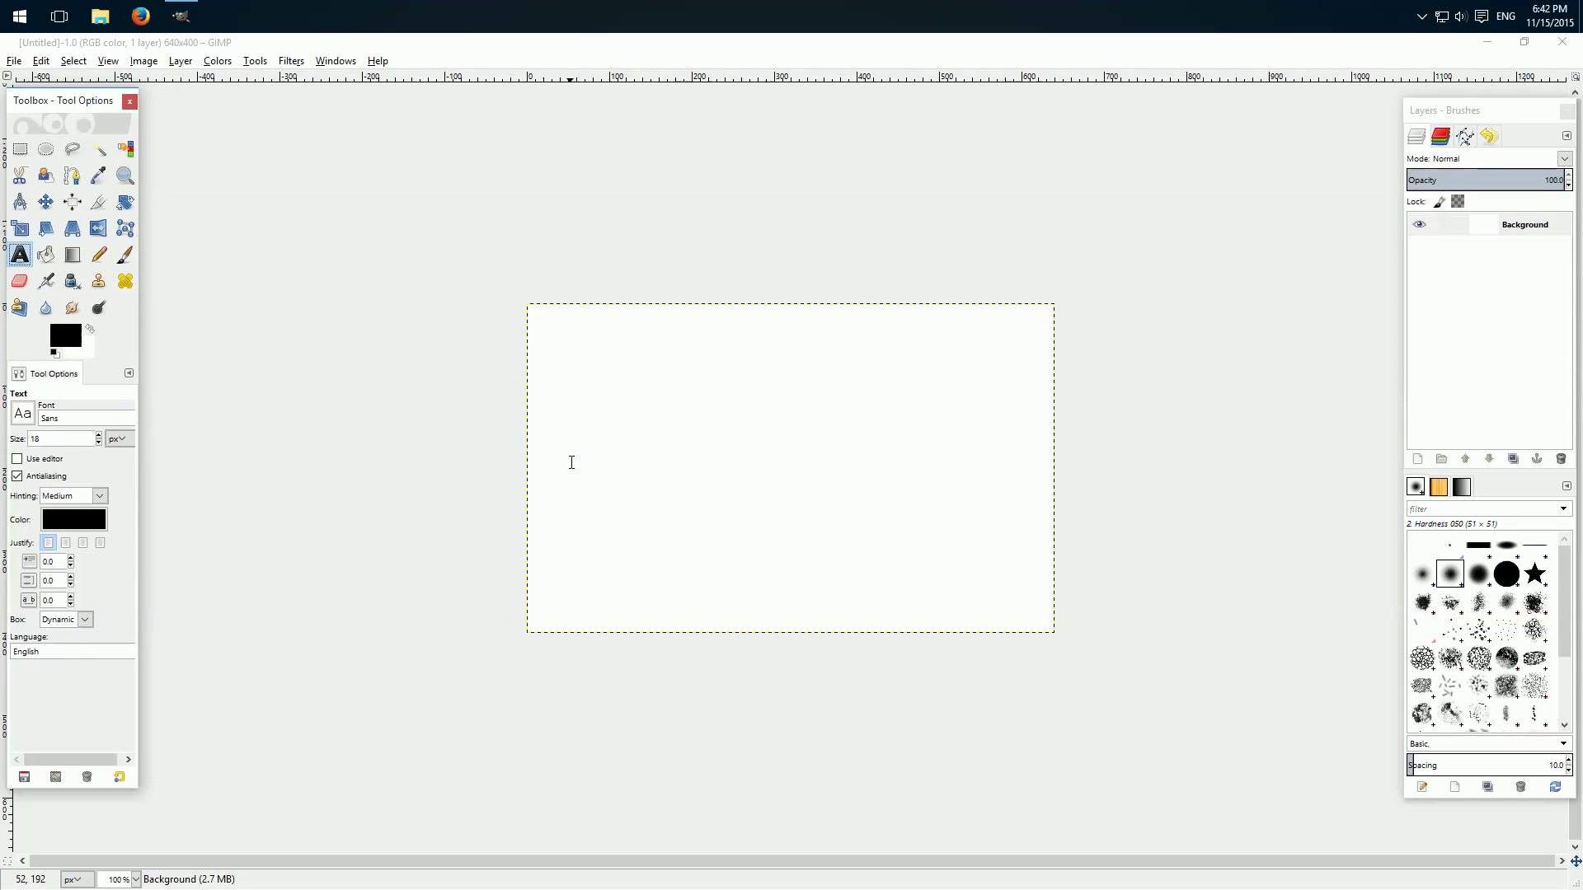
Step: Type 'MB' on the canvas and set the text size to 100 px
click(578, 450)
text(MB)
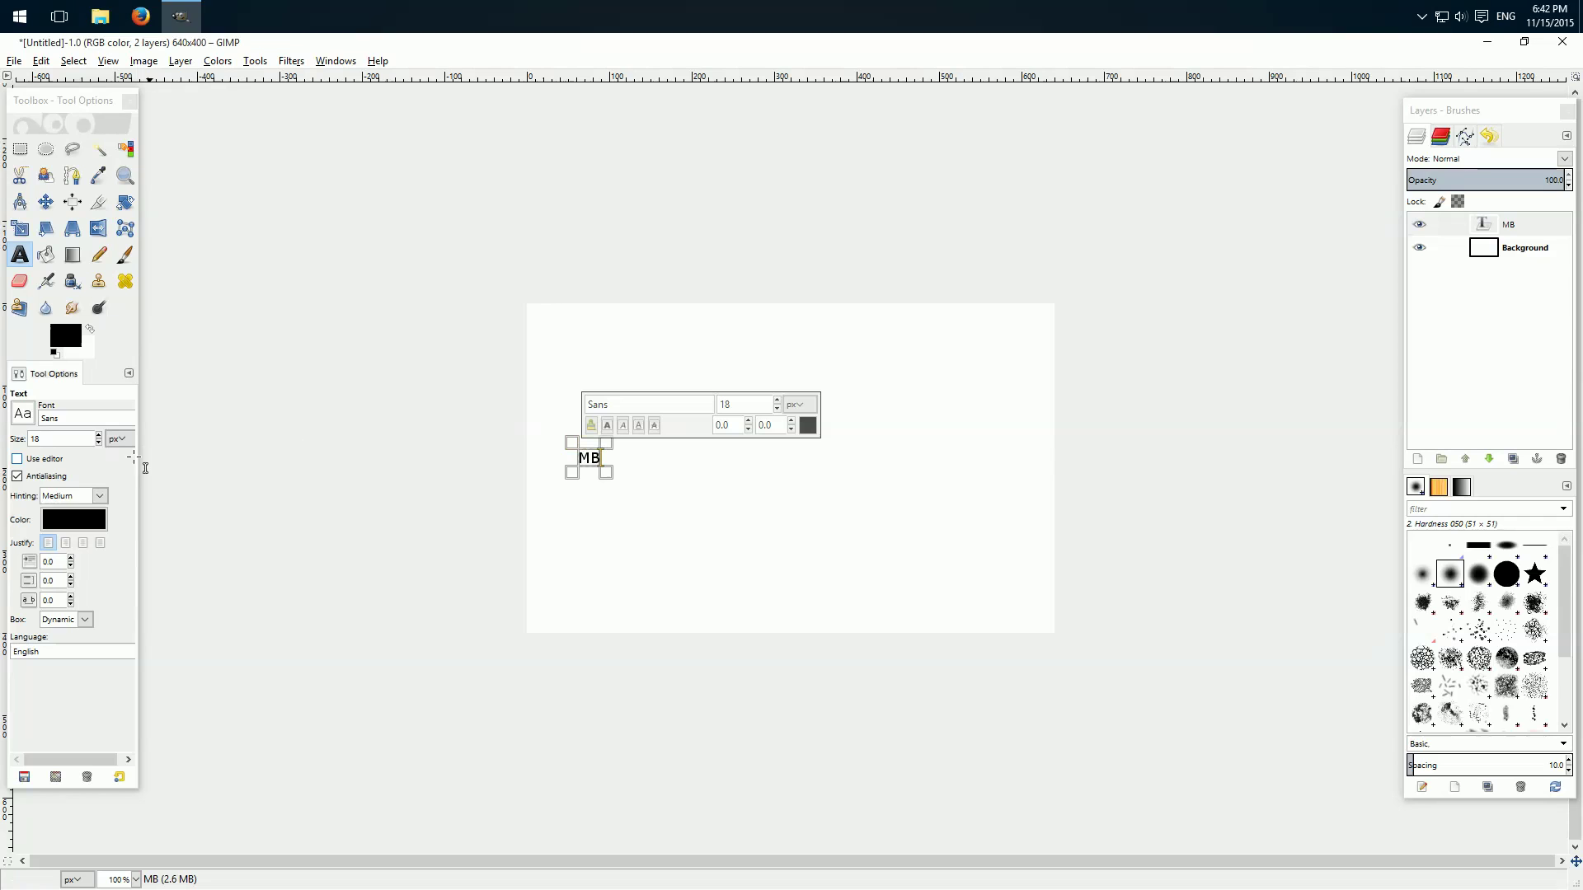
click(13, 445)
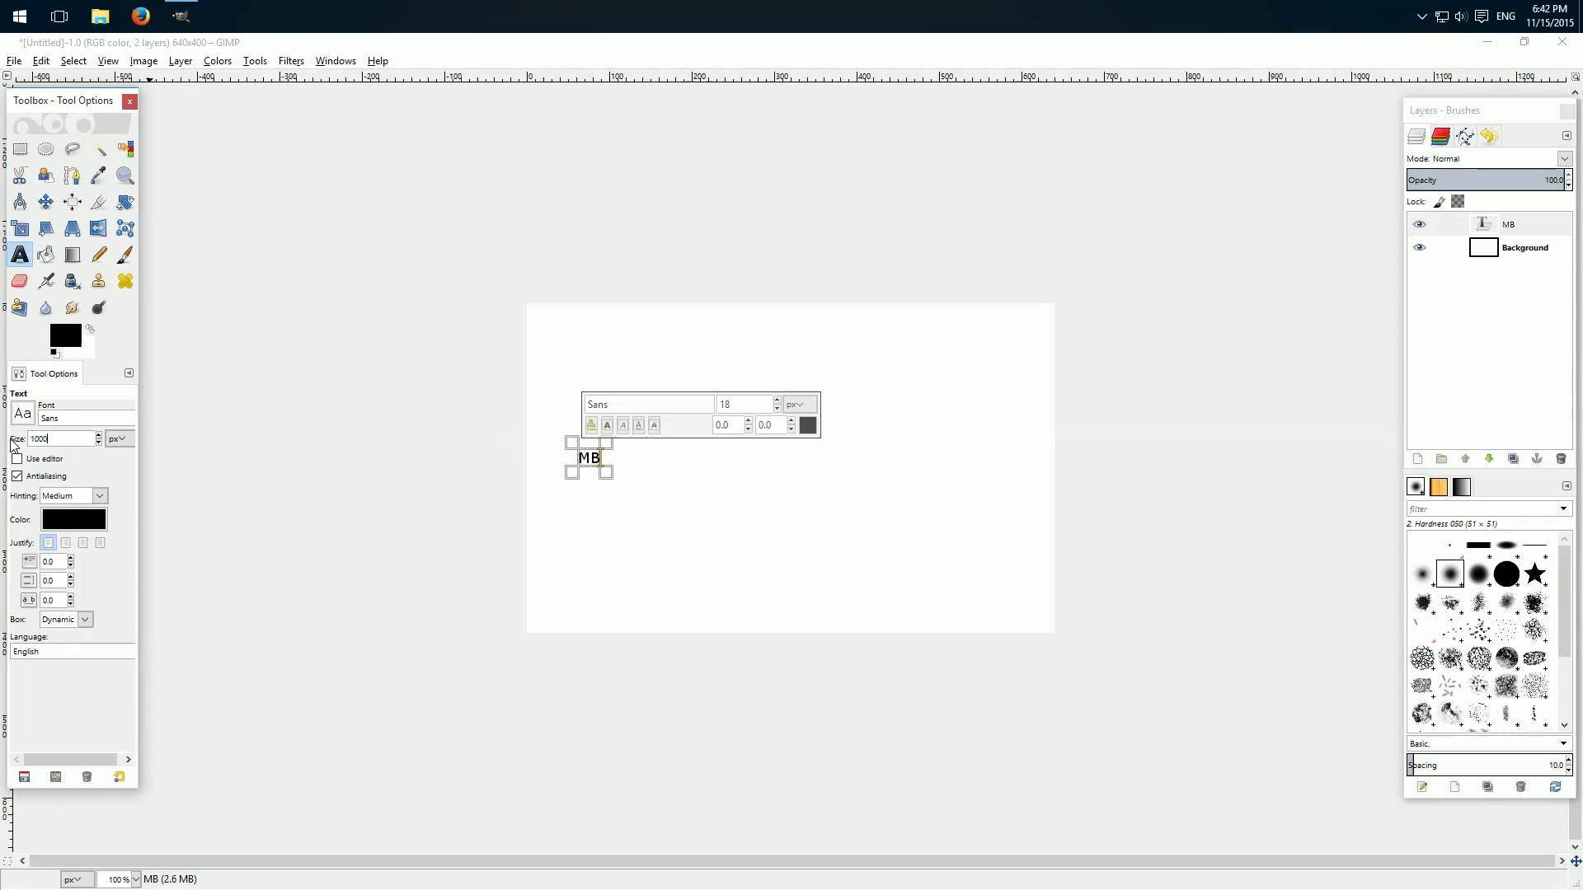
key(Return)
Step: Change the MB text colour to blue and select the Background layer
click(73, 519)
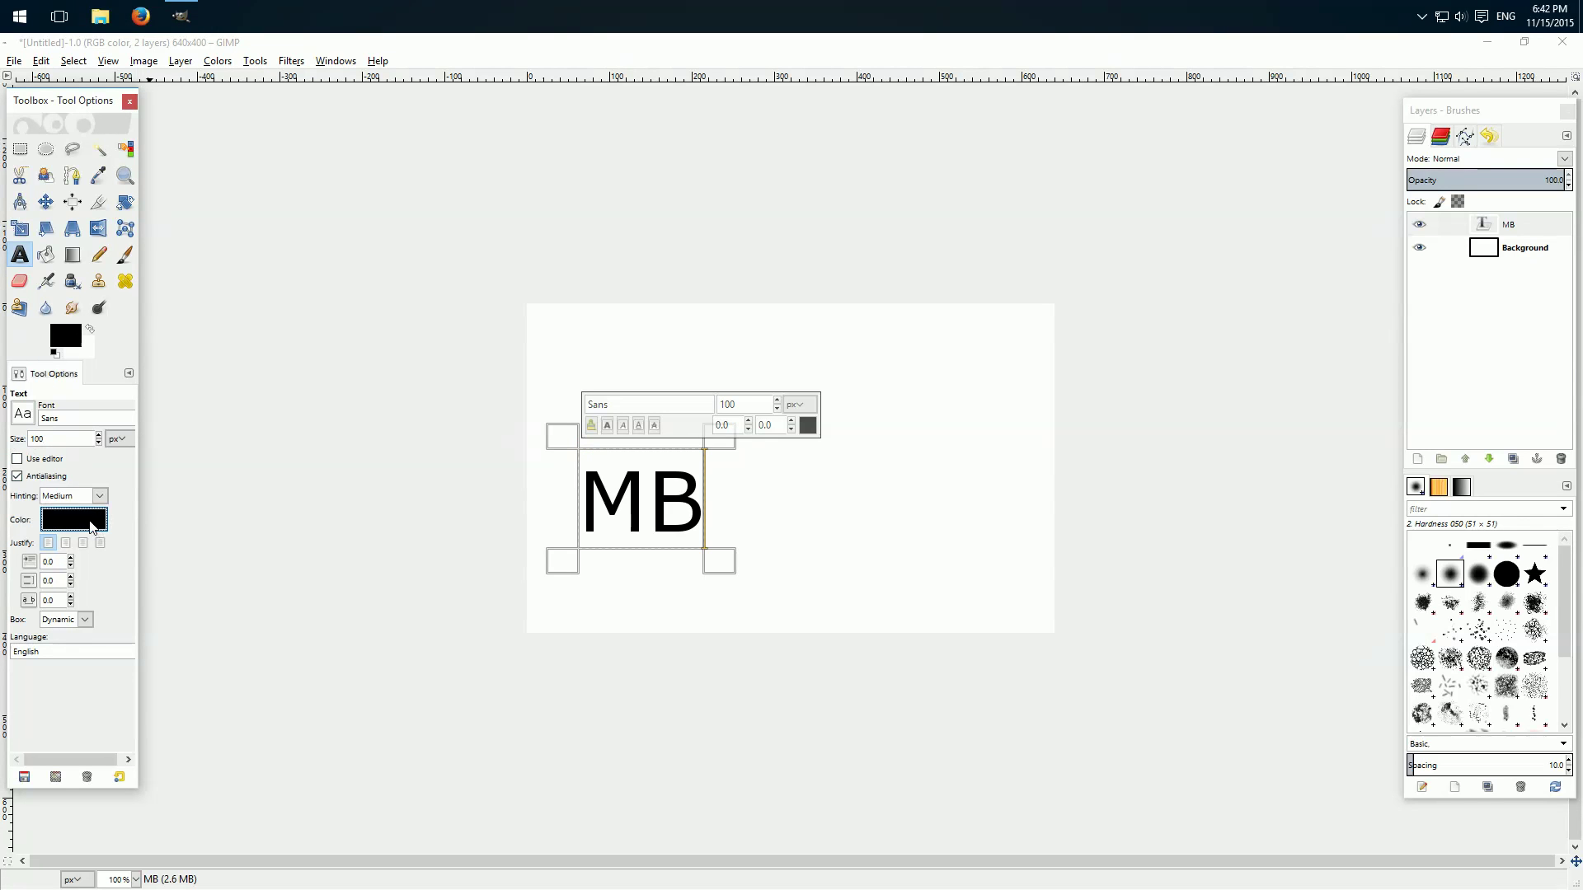
click(244, 232)
click(209, 210)
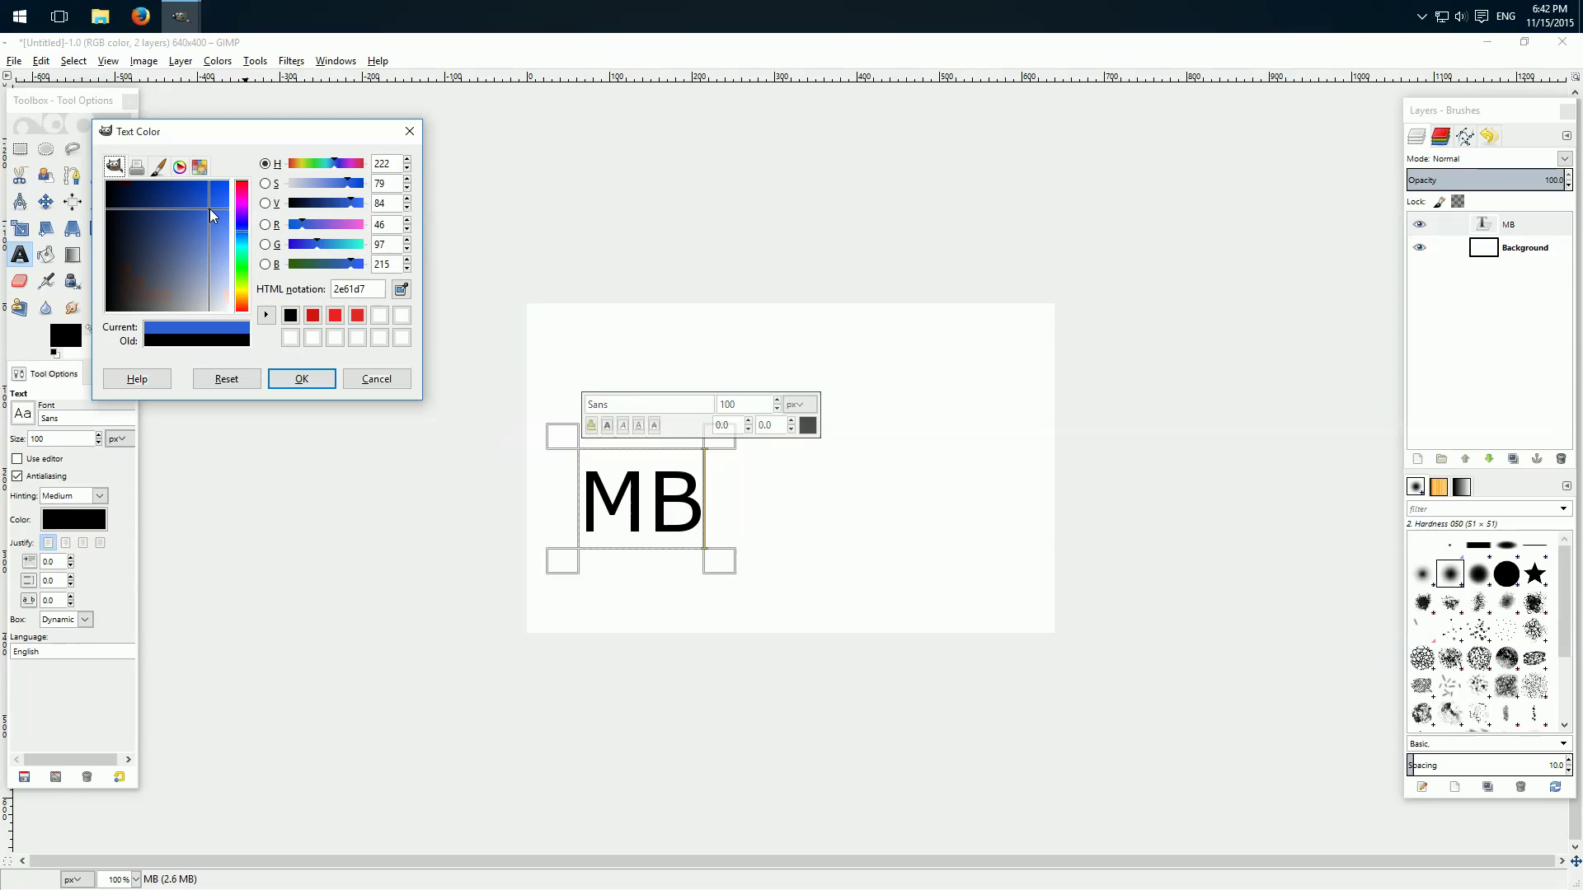
click(296, 376)
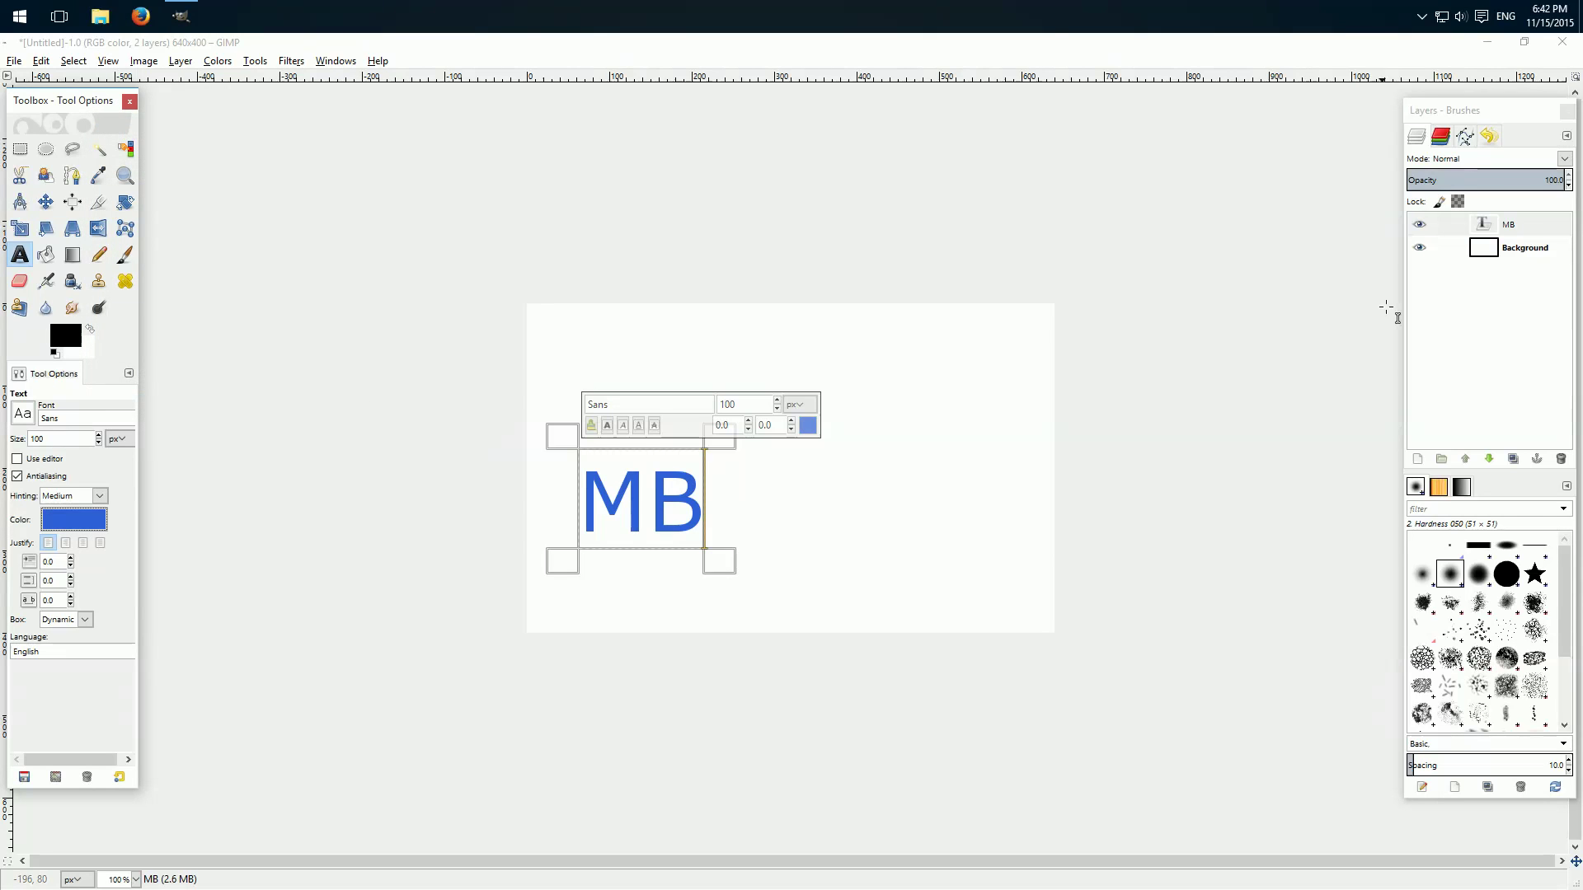
click(1517, 248)
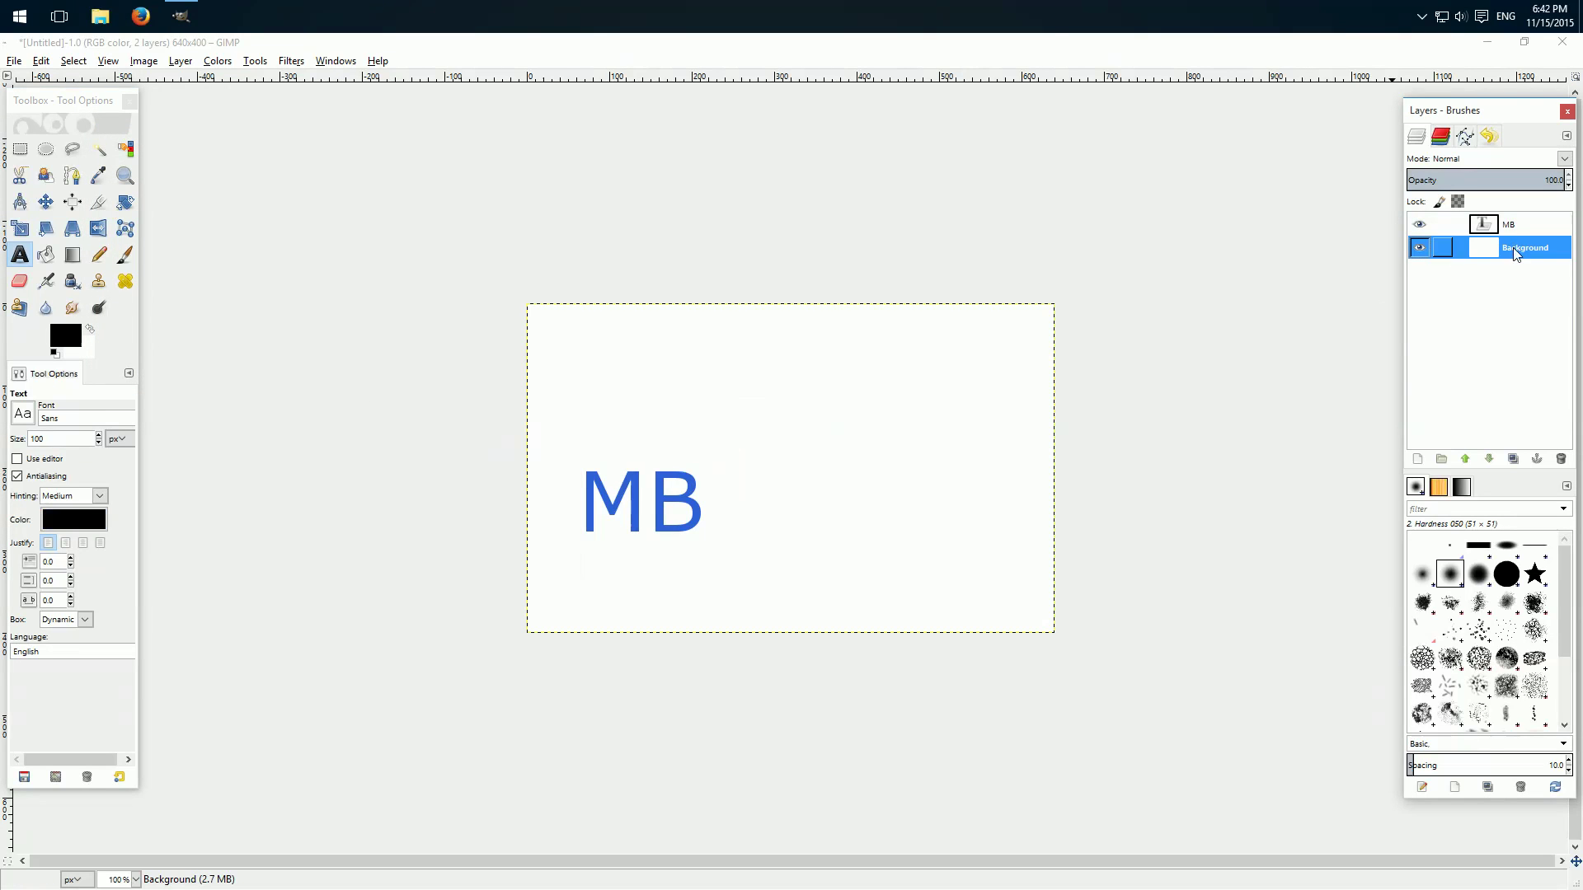
Step: Delete the white Background layer and crop the canvas to a rectangle around MB
click(1561, 459)
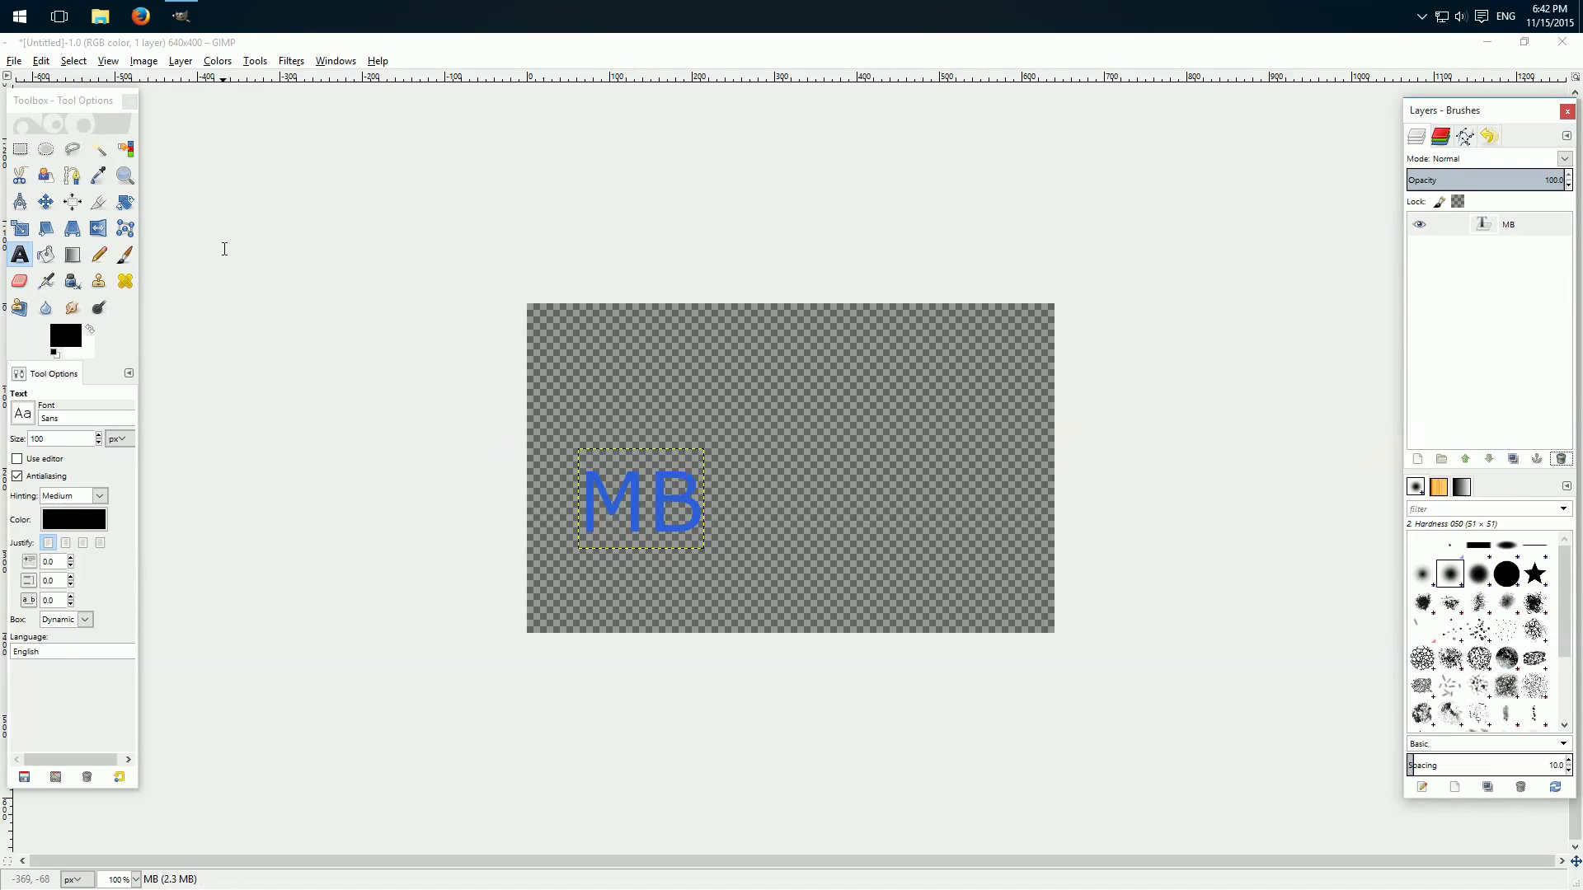
key(r)
drag(569, 438, 722, 564)
click(143, 62)
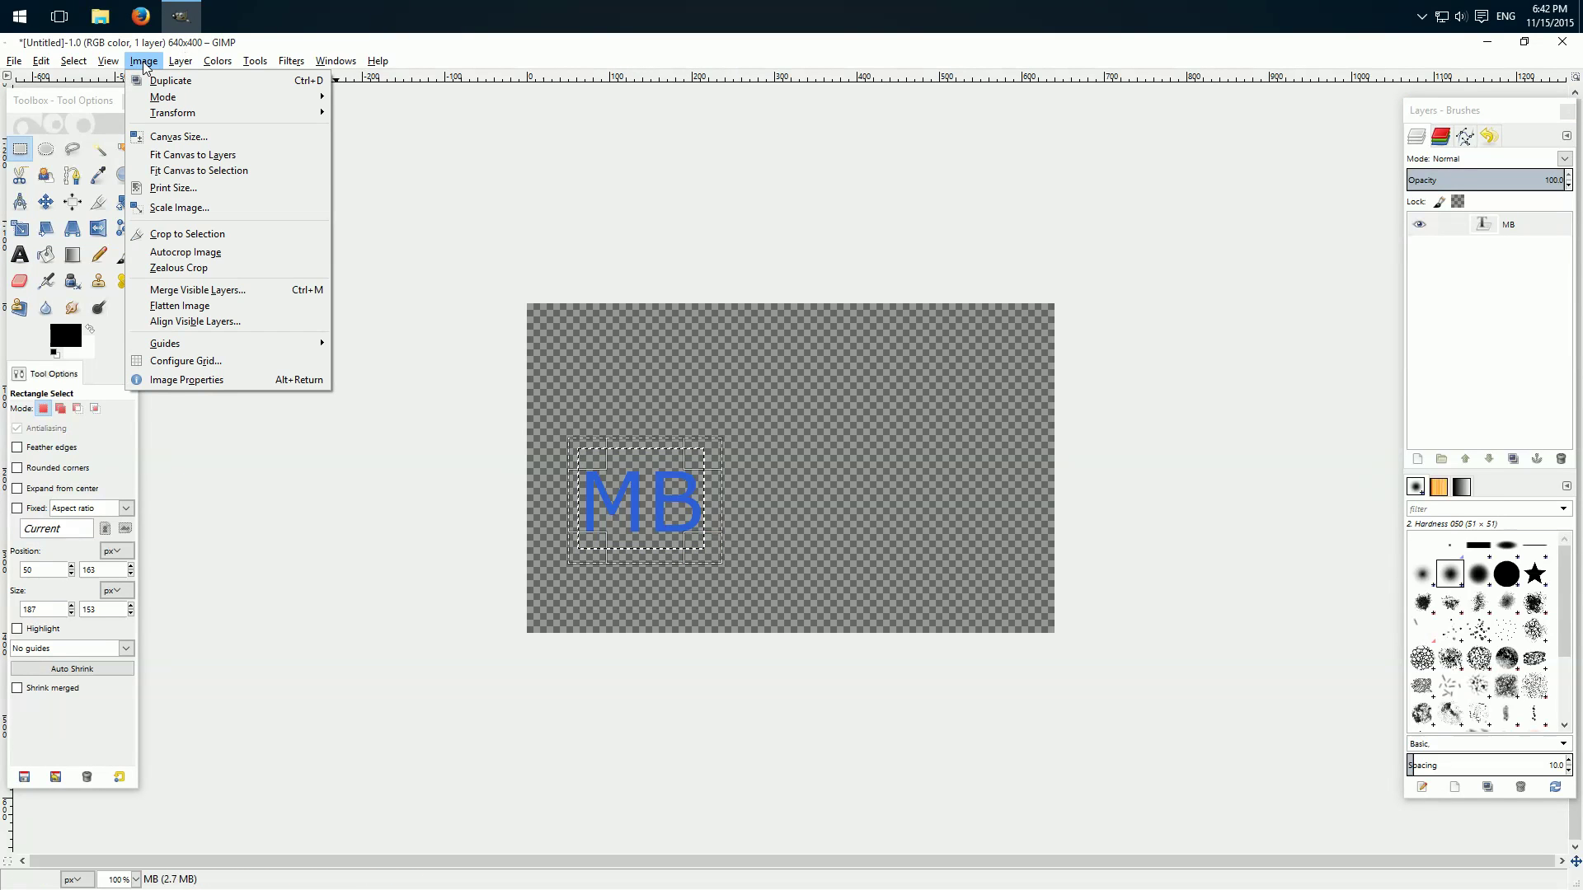
click(206, 235)
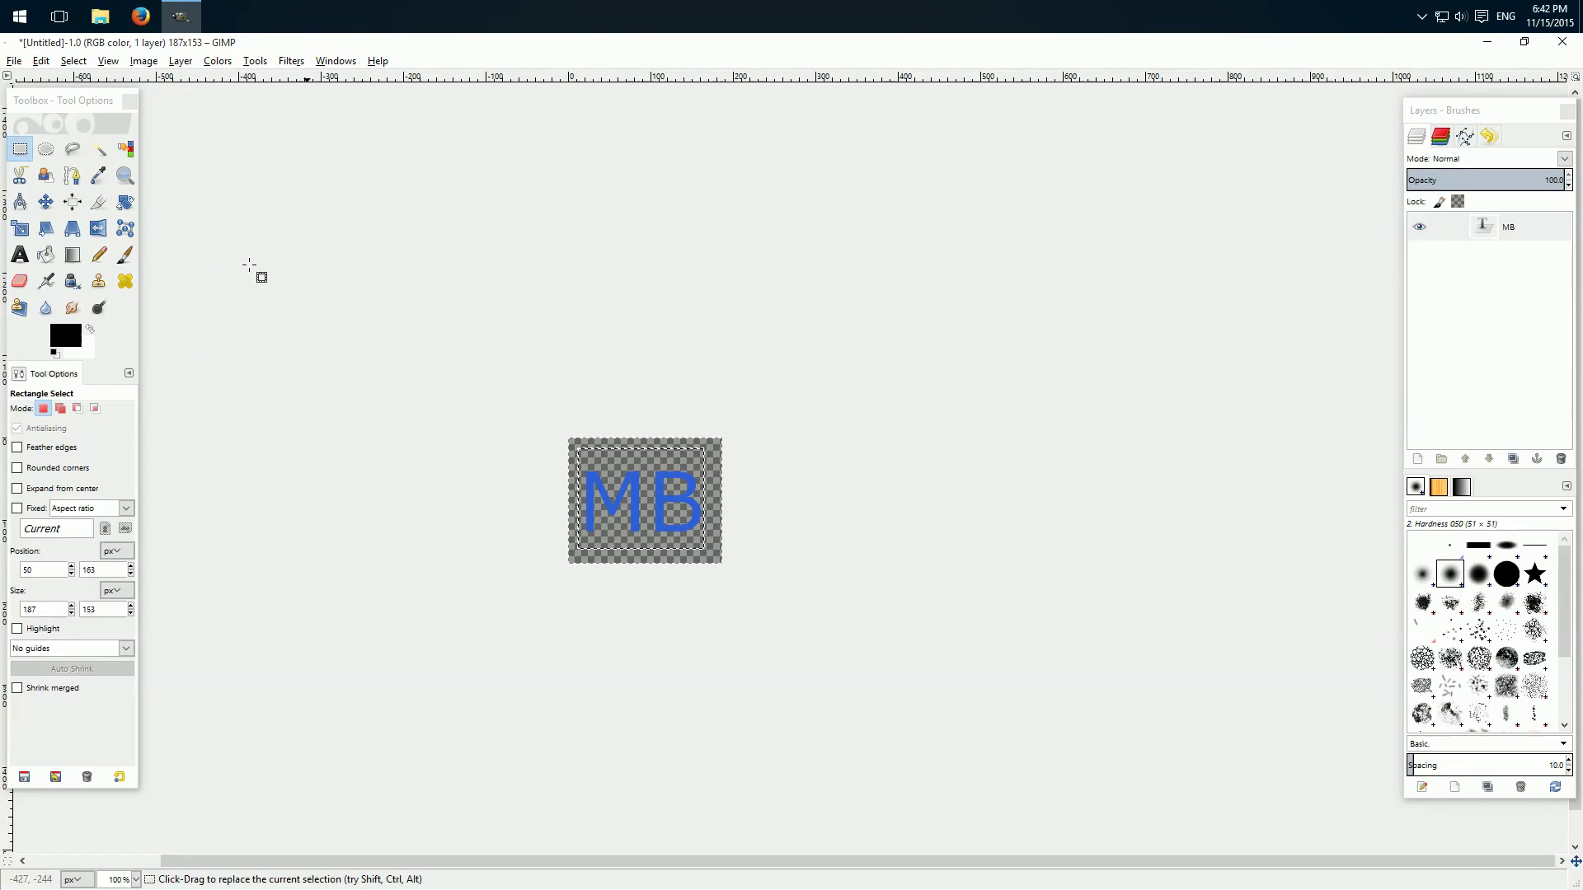
Step: Zoom in on the cropped image and make the MB layer active
ctrl+scroll(629, 489, up, 2)
ctrl+scroll(629, 489, up, 2)
ctrl+scroll(651, 462, up, 1)
ctrl+scroll(664, 446, down, 1)
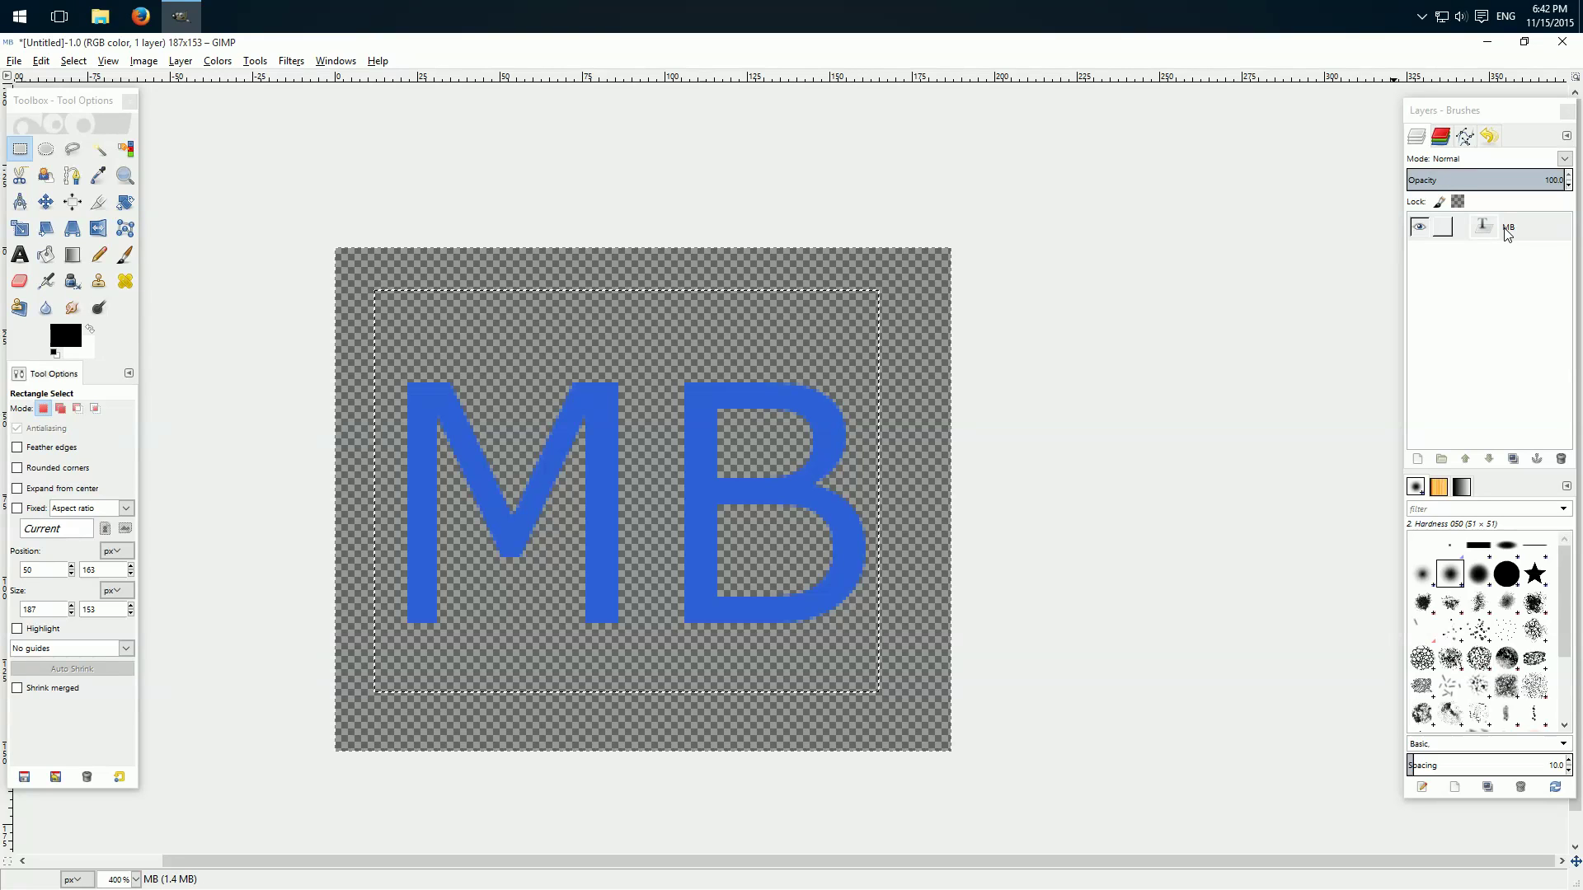
click(1452, 234)
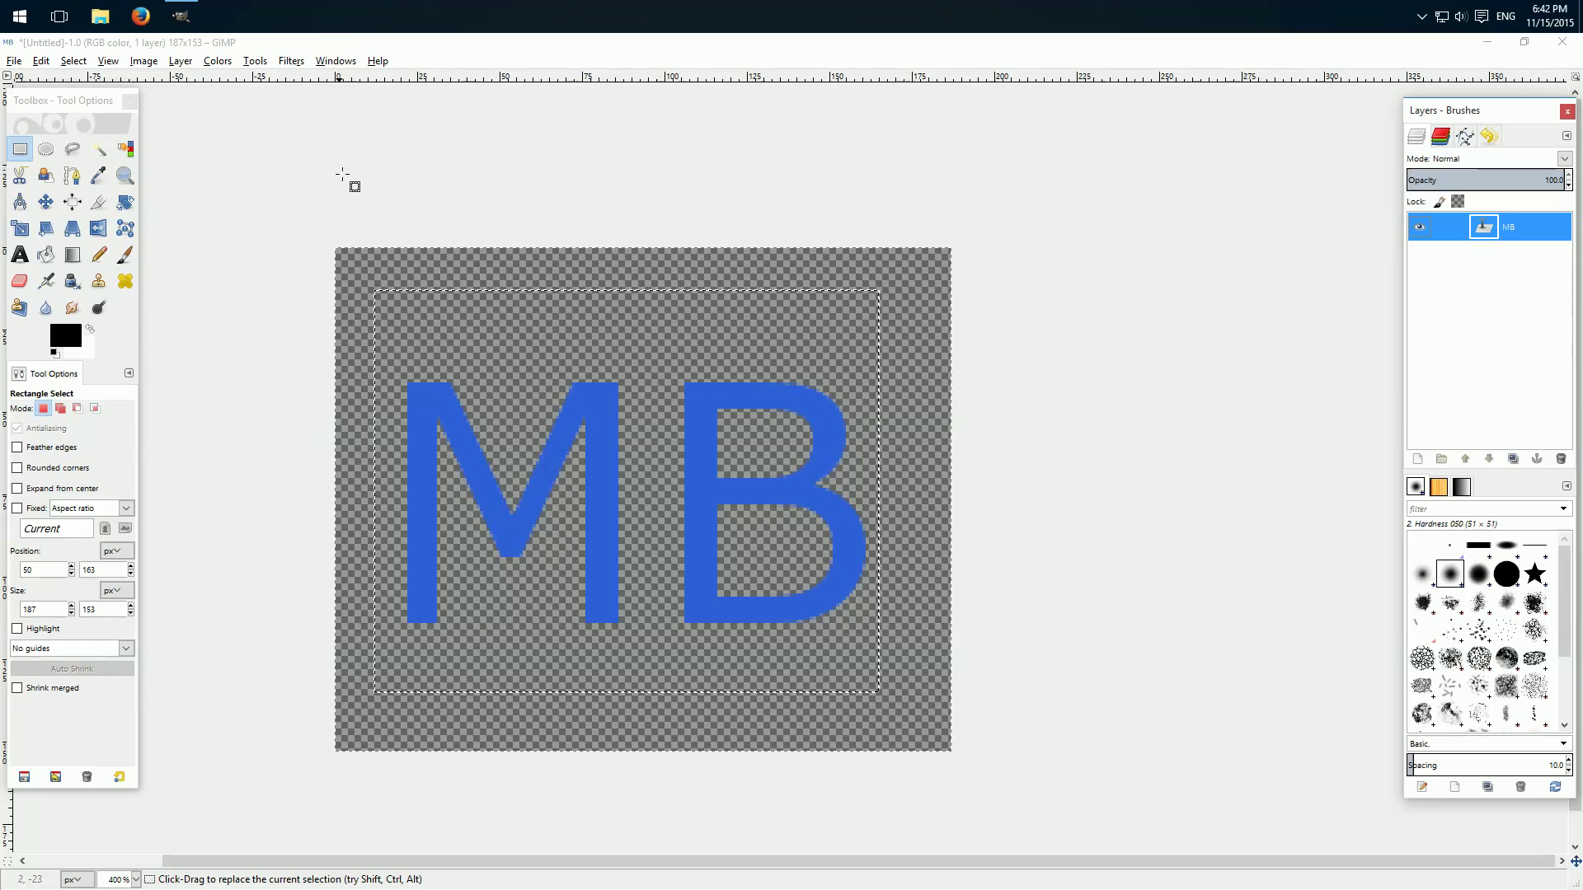
Step: Apply a Bump Map to MB with azimuth 145, elevation 20 and depth 2
click(293, 63)
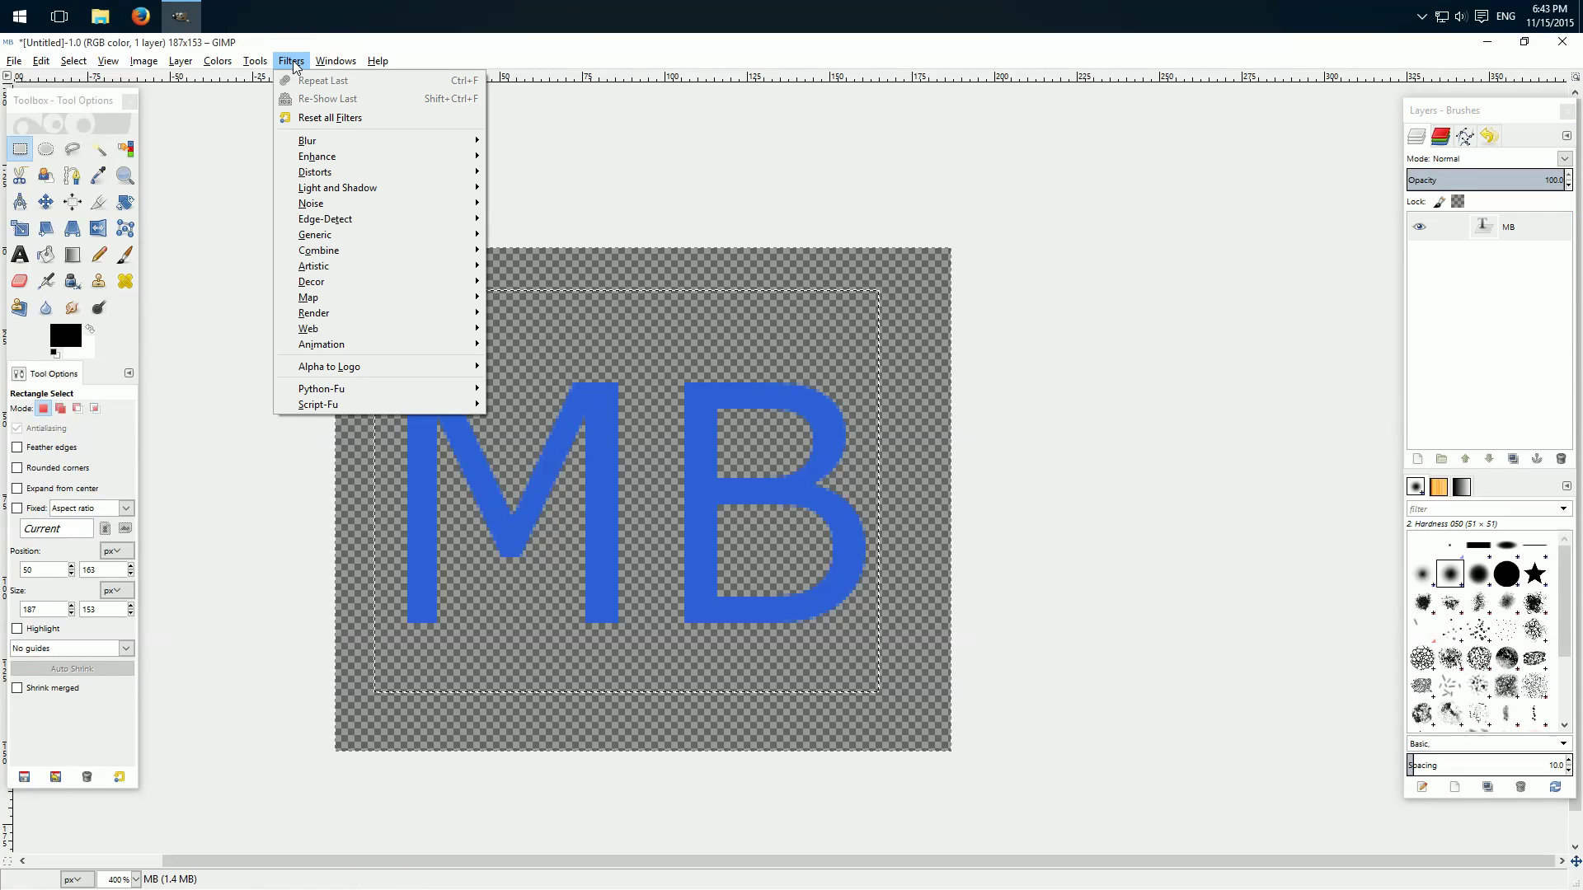
mouse_move(391, 298)
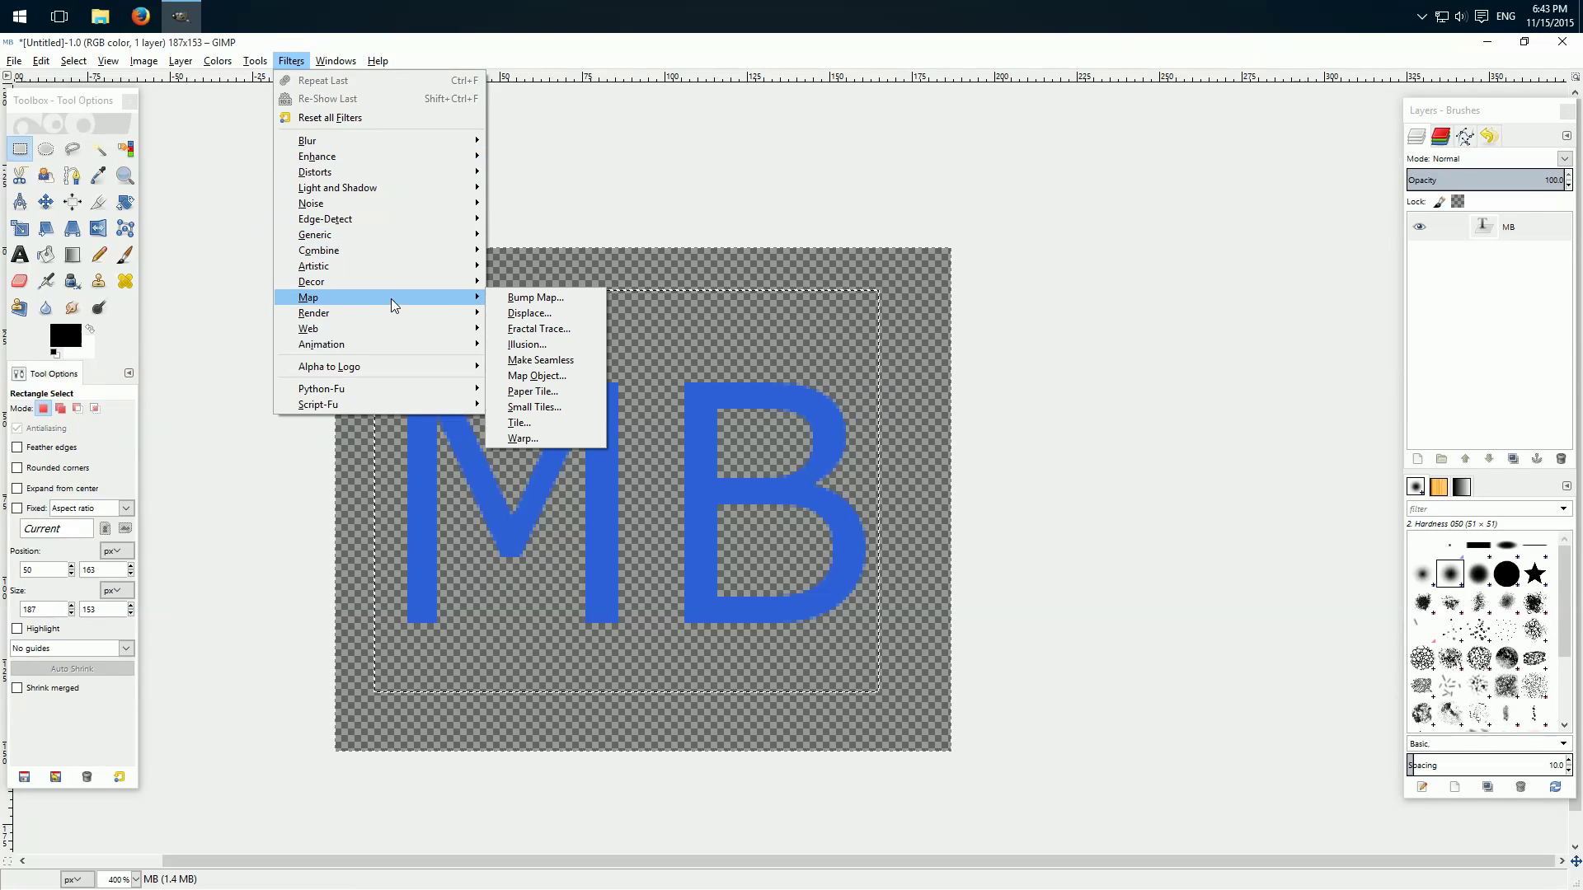
click(536, 297)
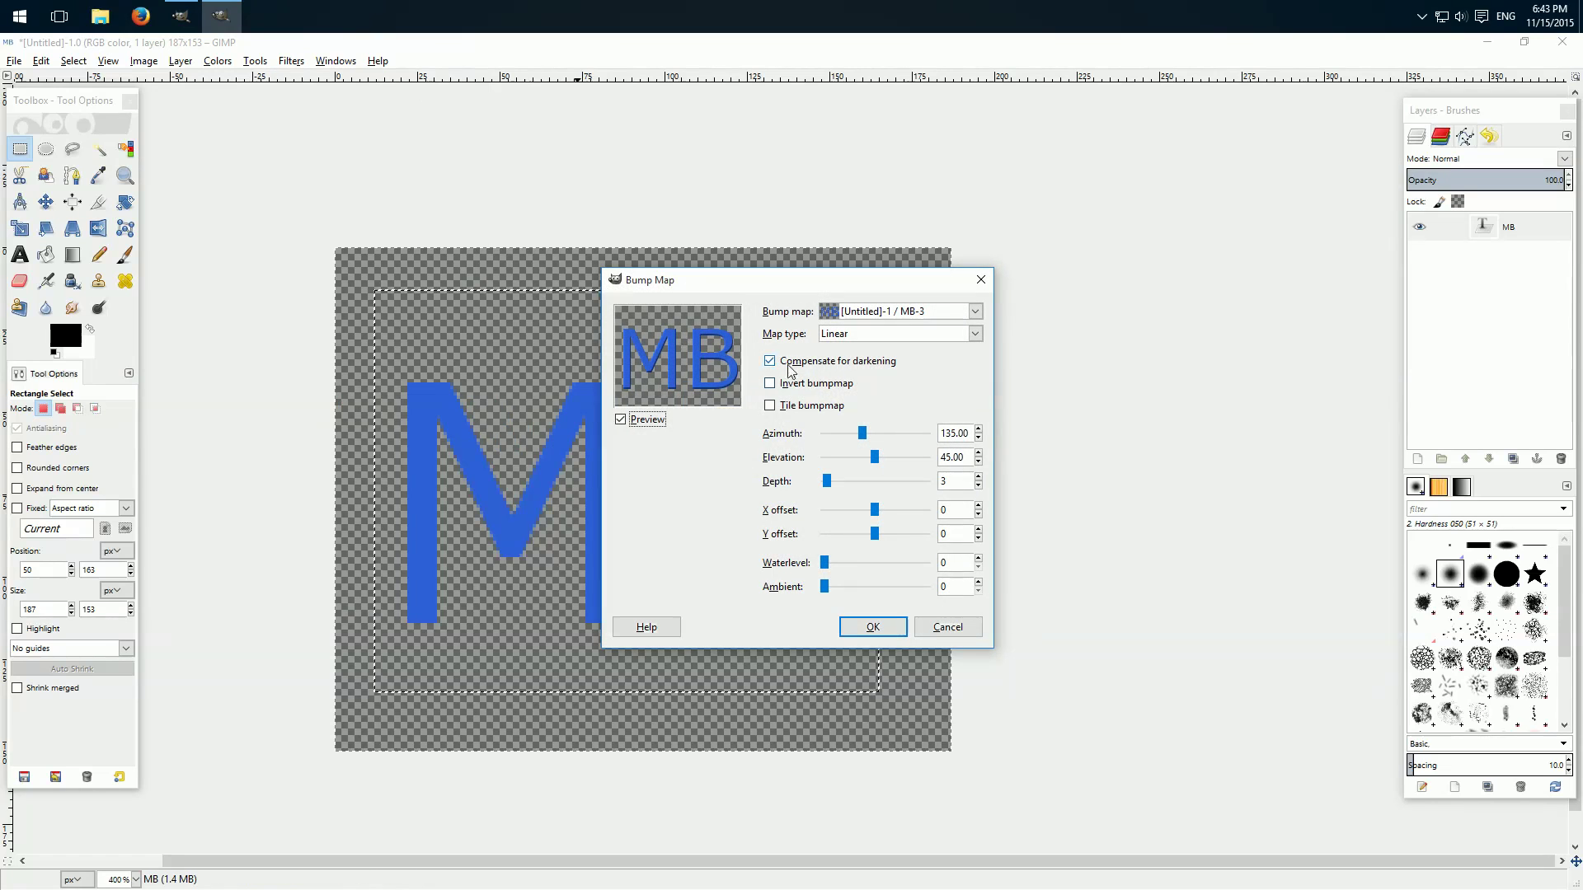
click(952, 433)
key(Tab)
text(2)
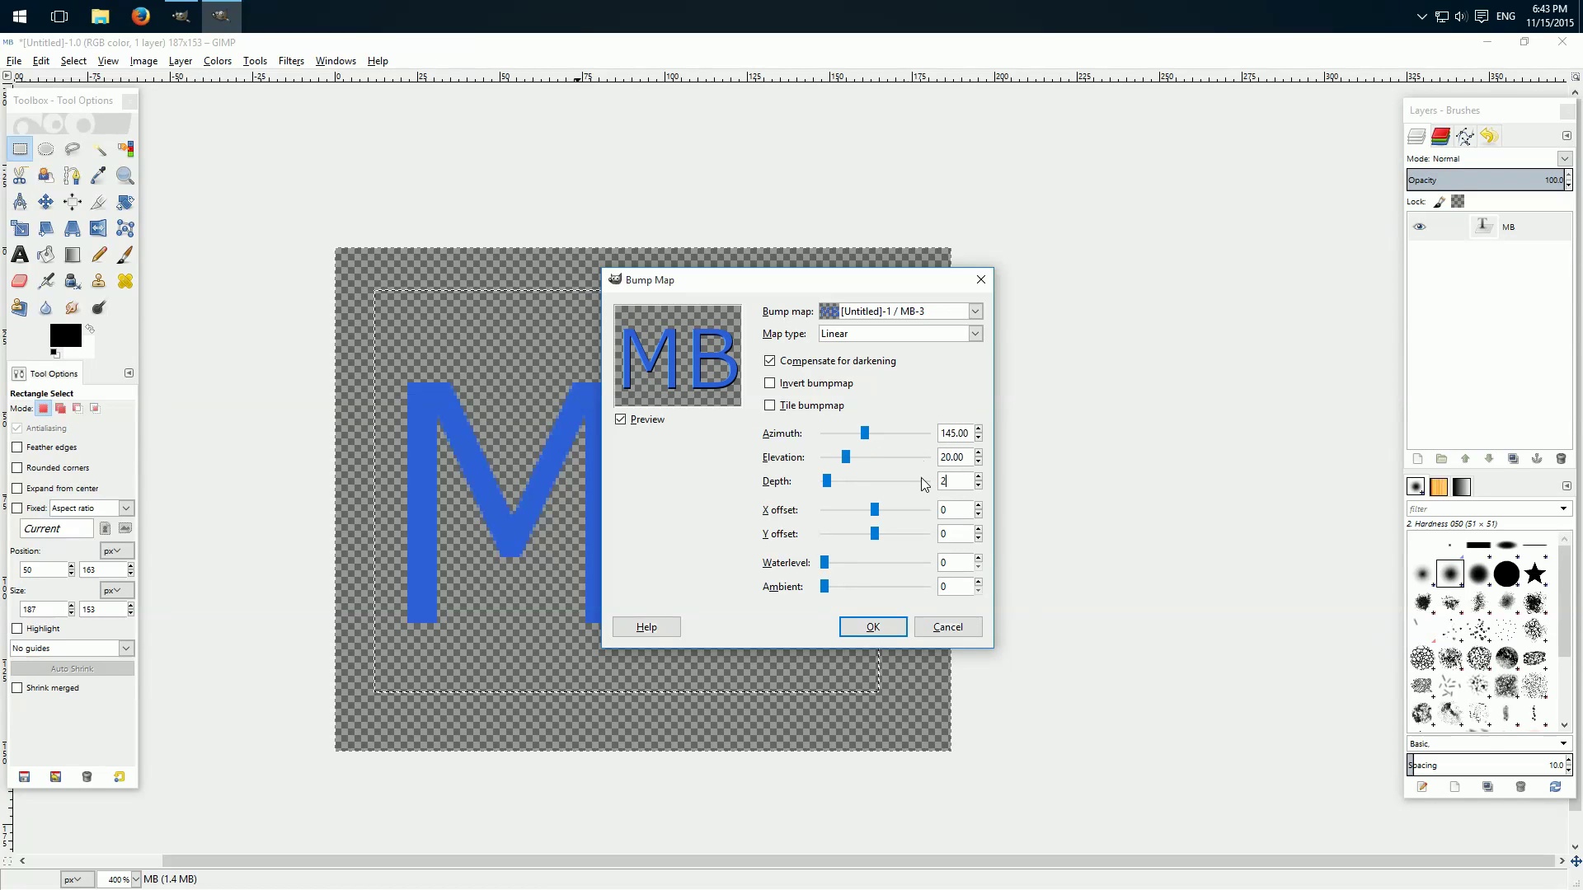
click(872, 627)
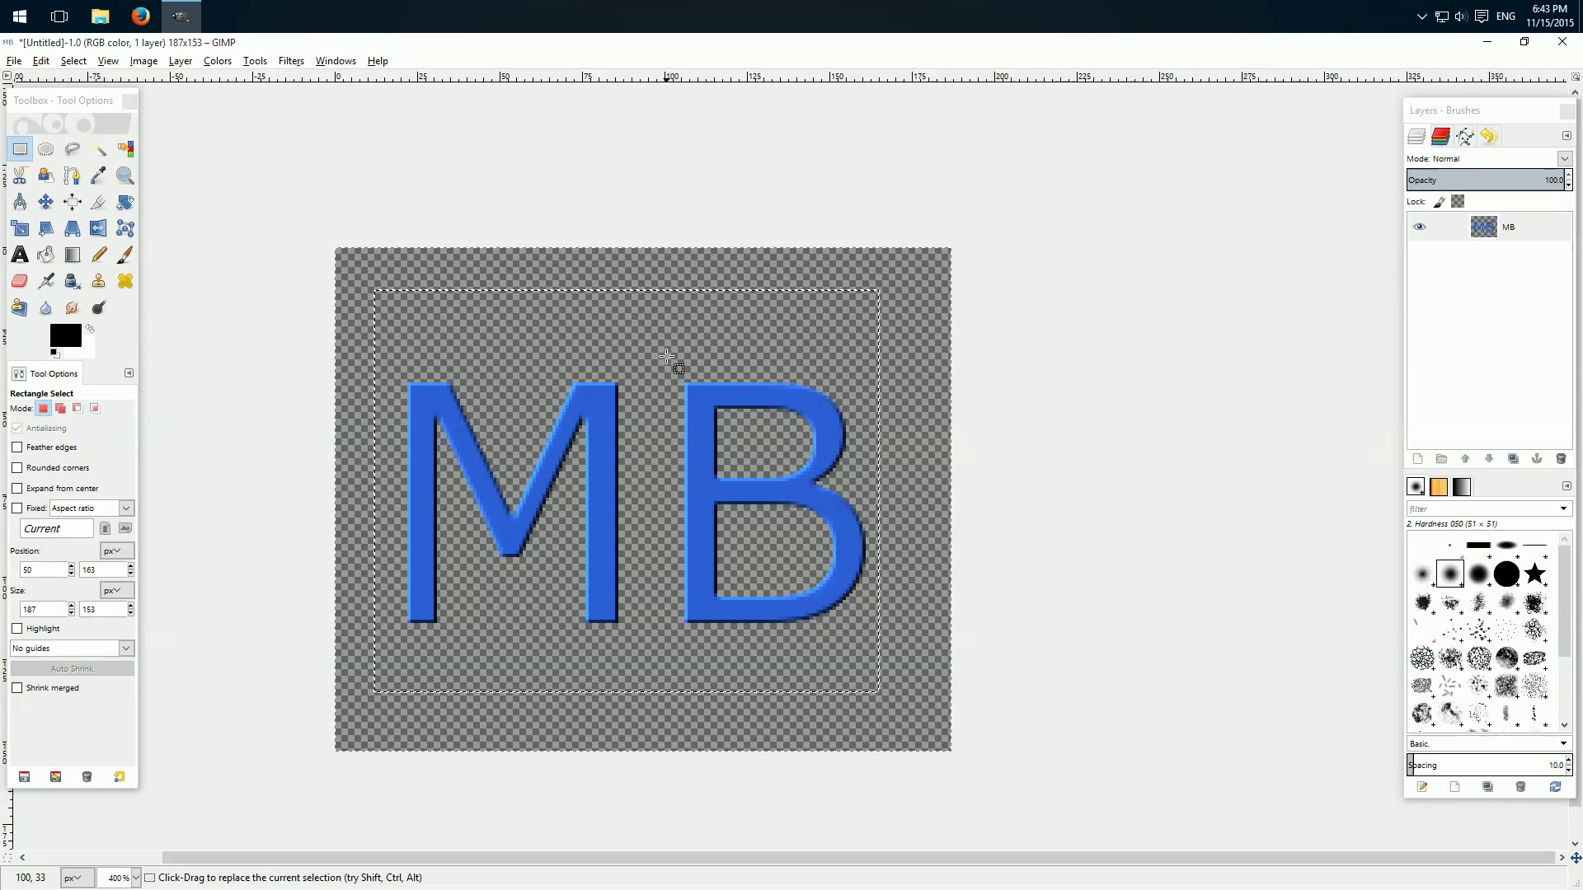
Step: Trial a perspective warp on the MB layer by pulling three corners, then cancel it
key(Tab)
key(shift+p)
click(667, 357)
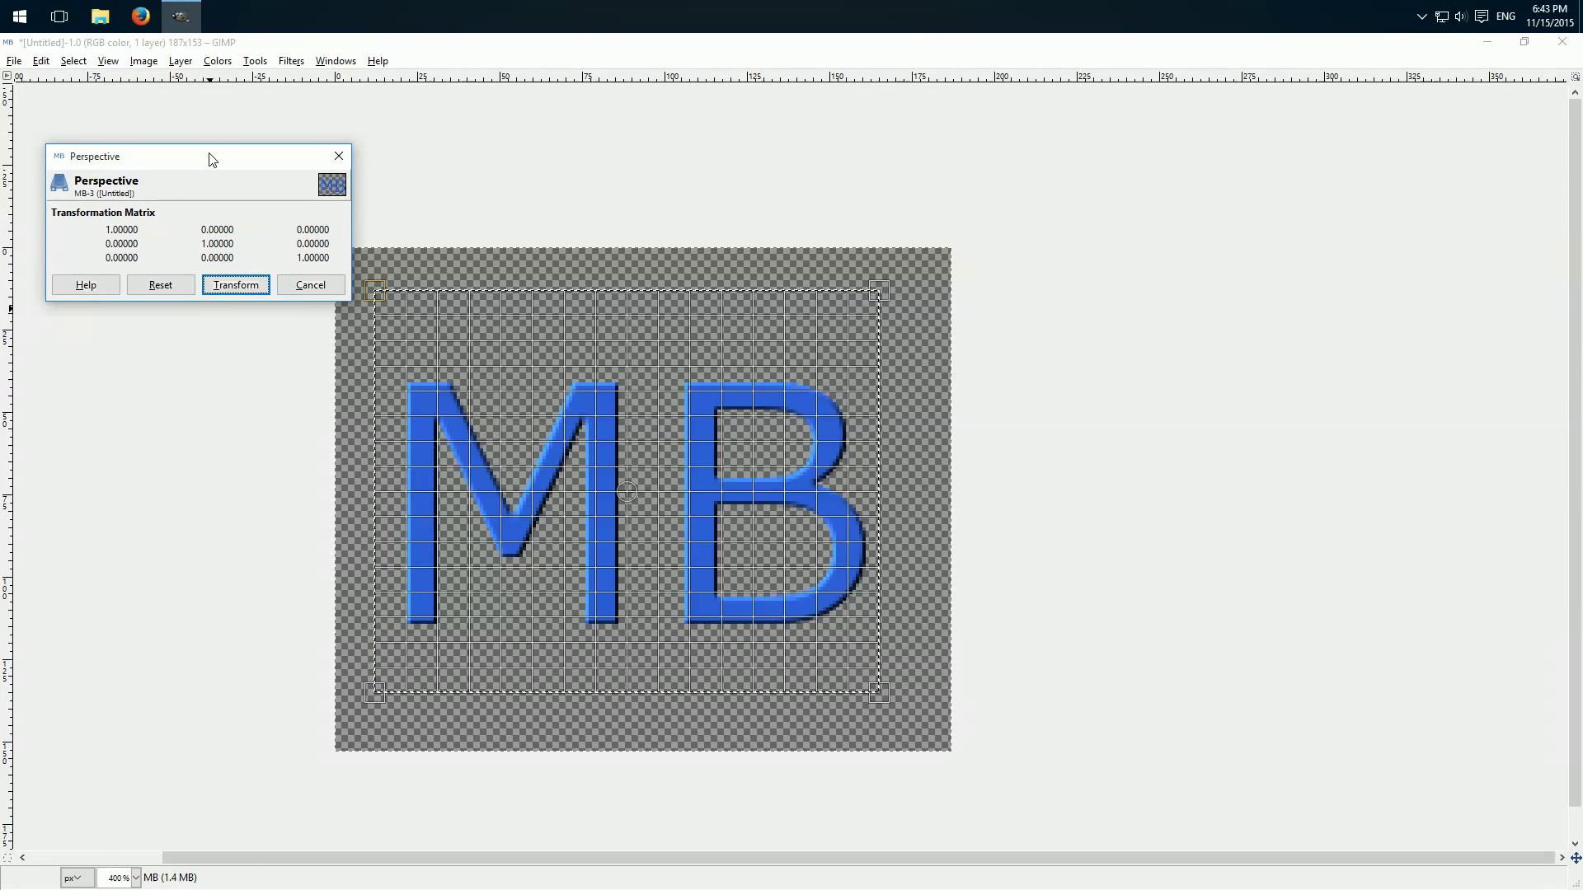
drag(212, 159, 205, 150)
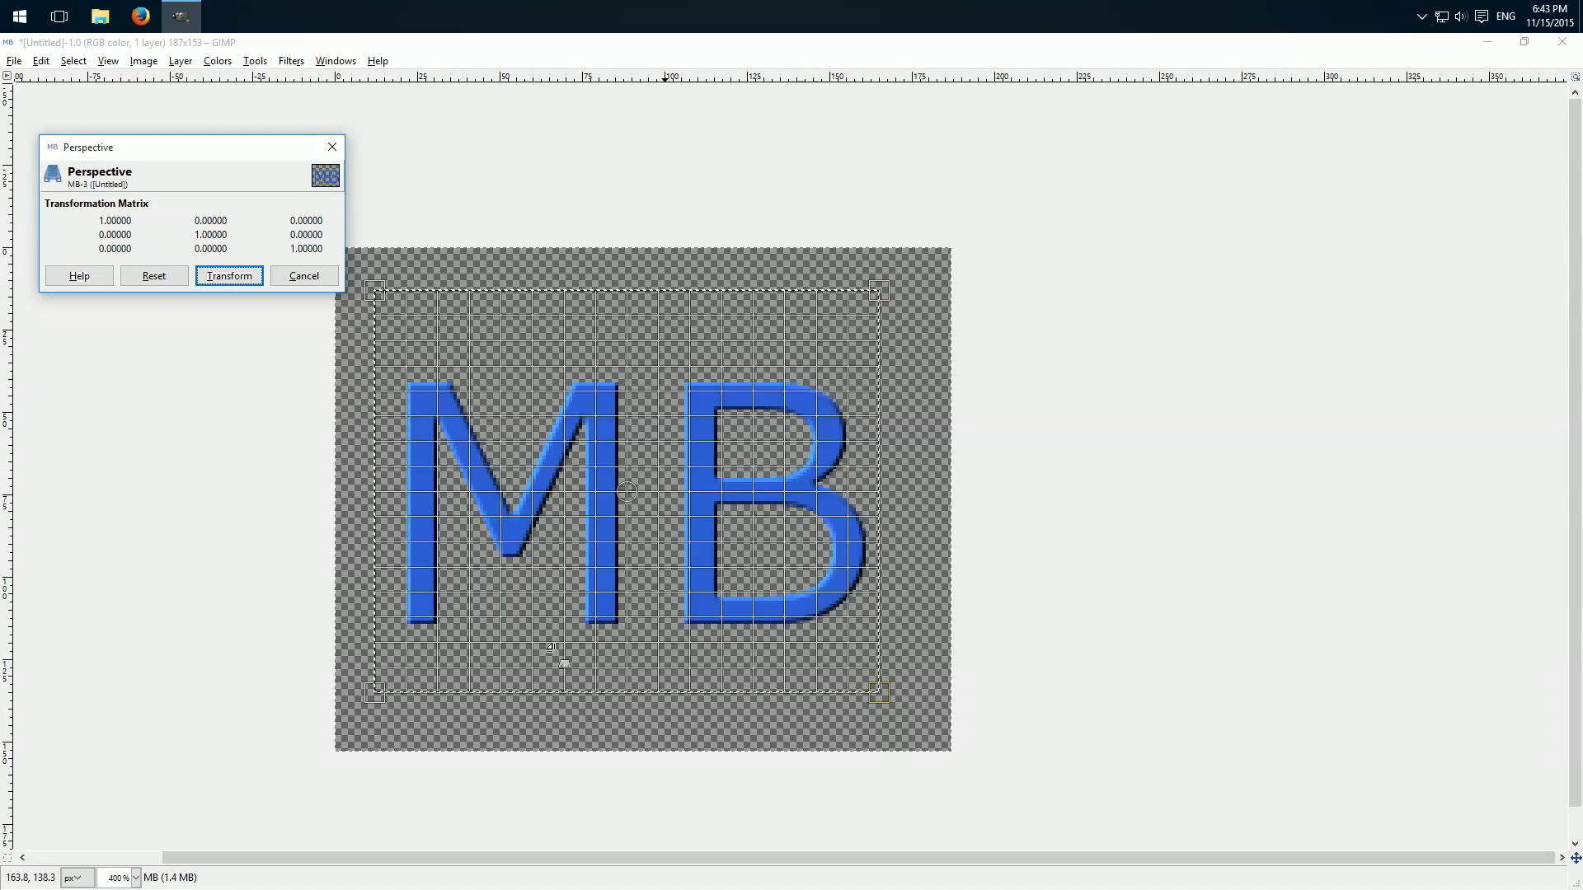
drag(387, 304, 515, 342)
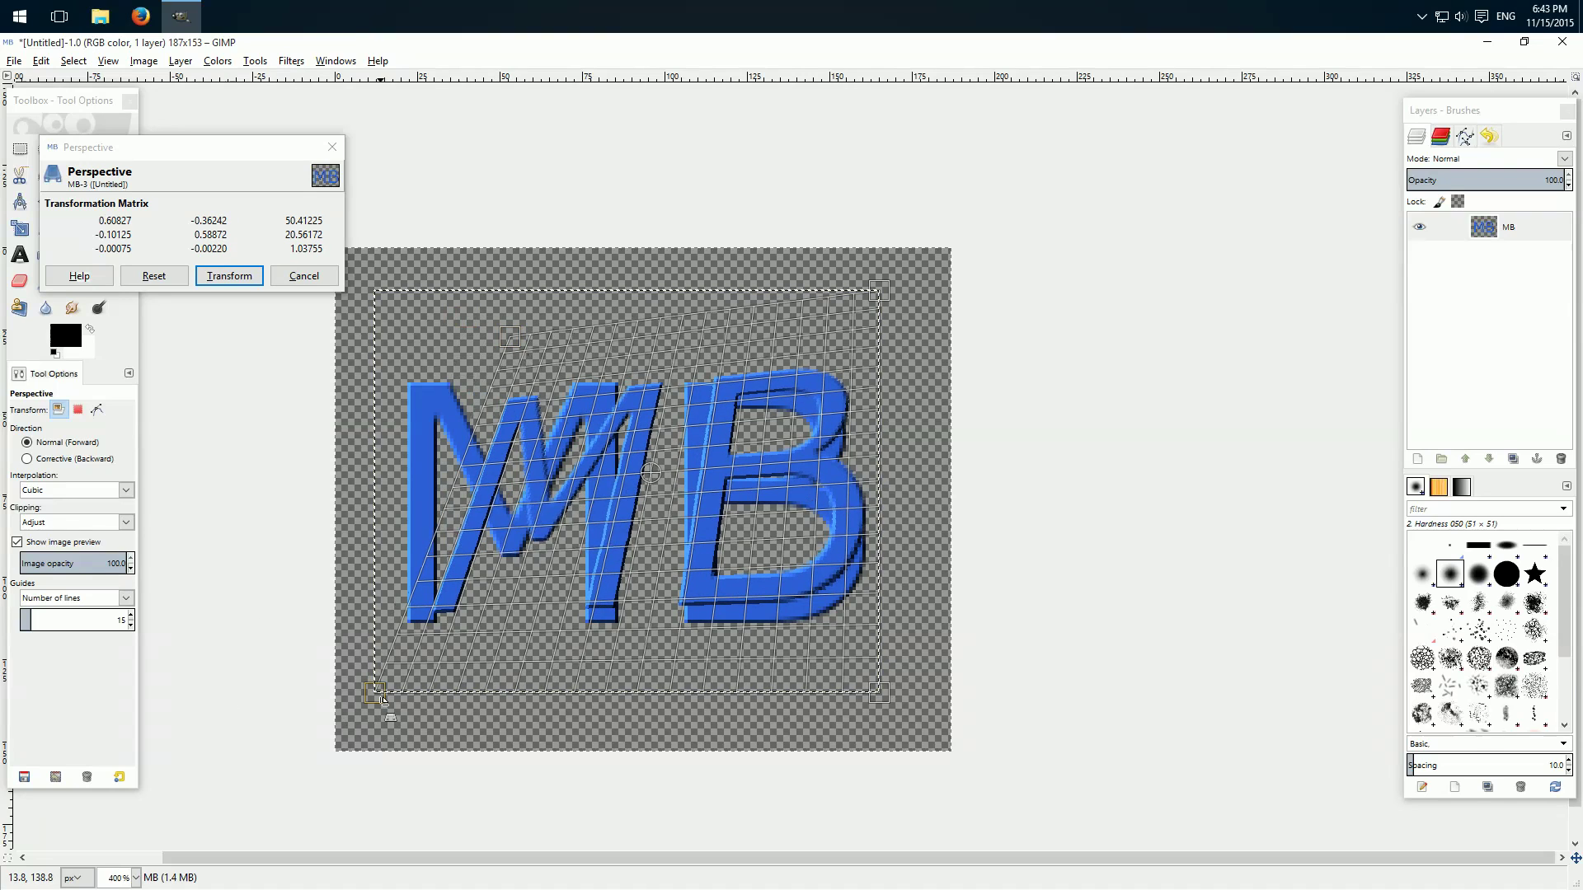
drag(386, 698, 599, 627)
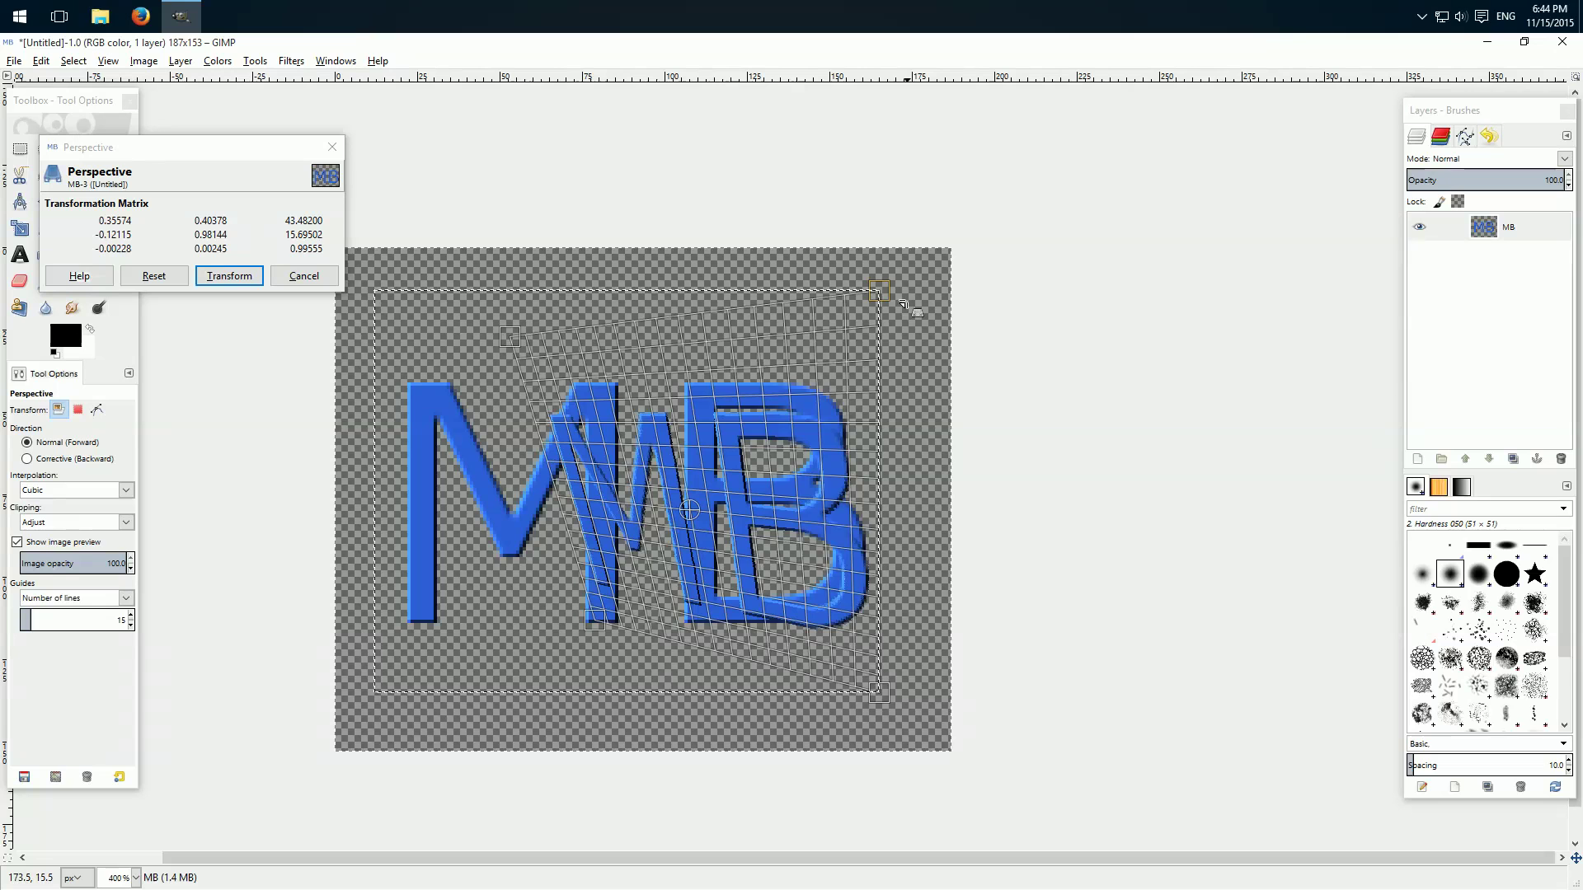
drag(881, 294, 929, 383)
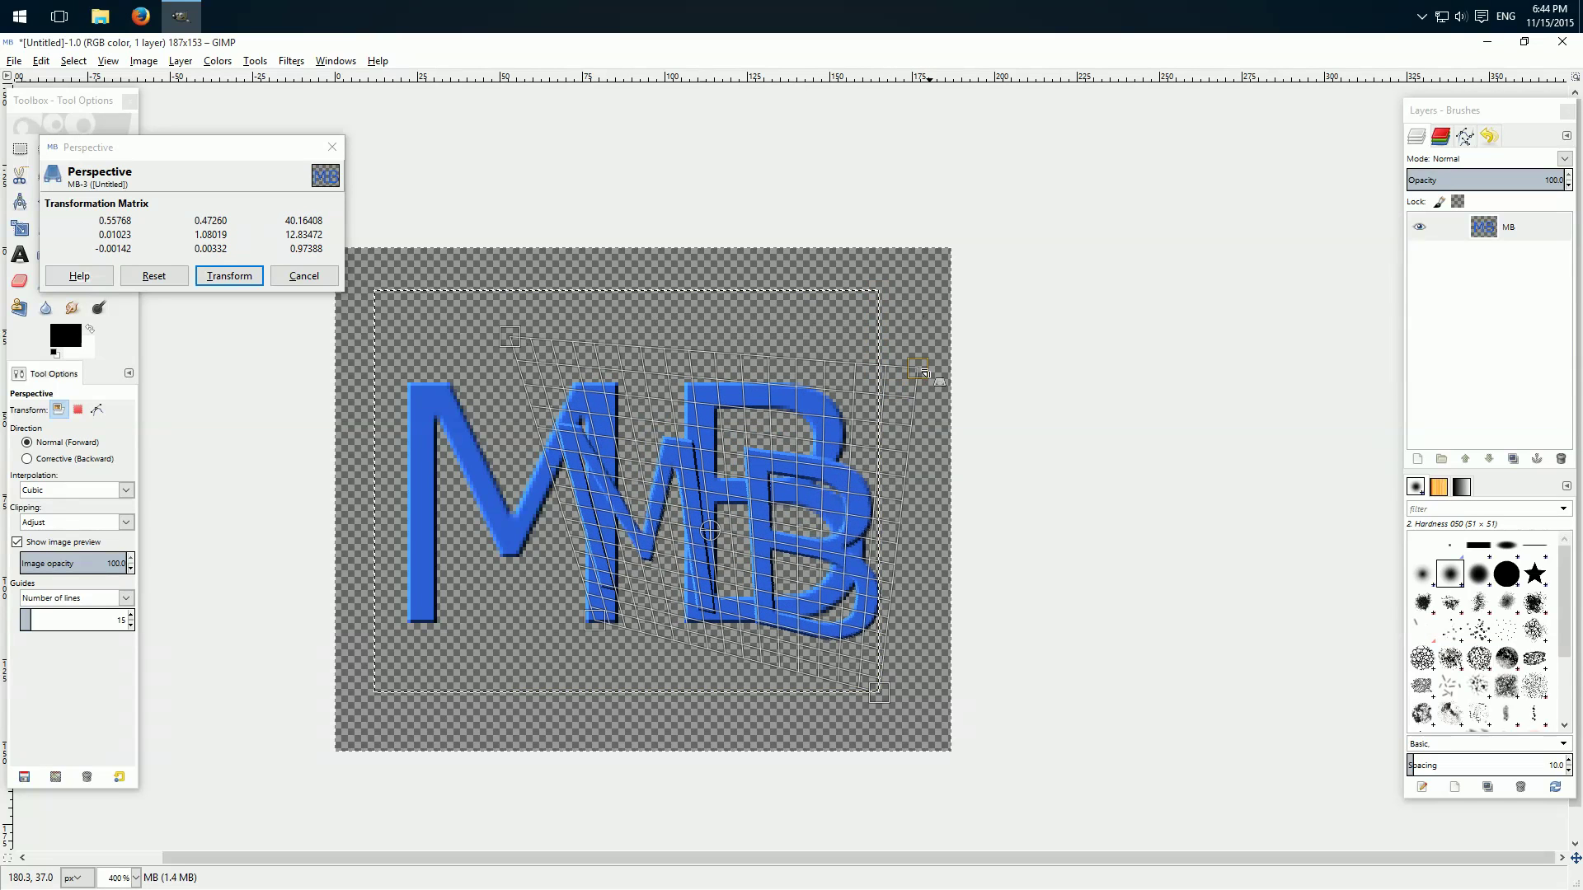
click(305, 277)
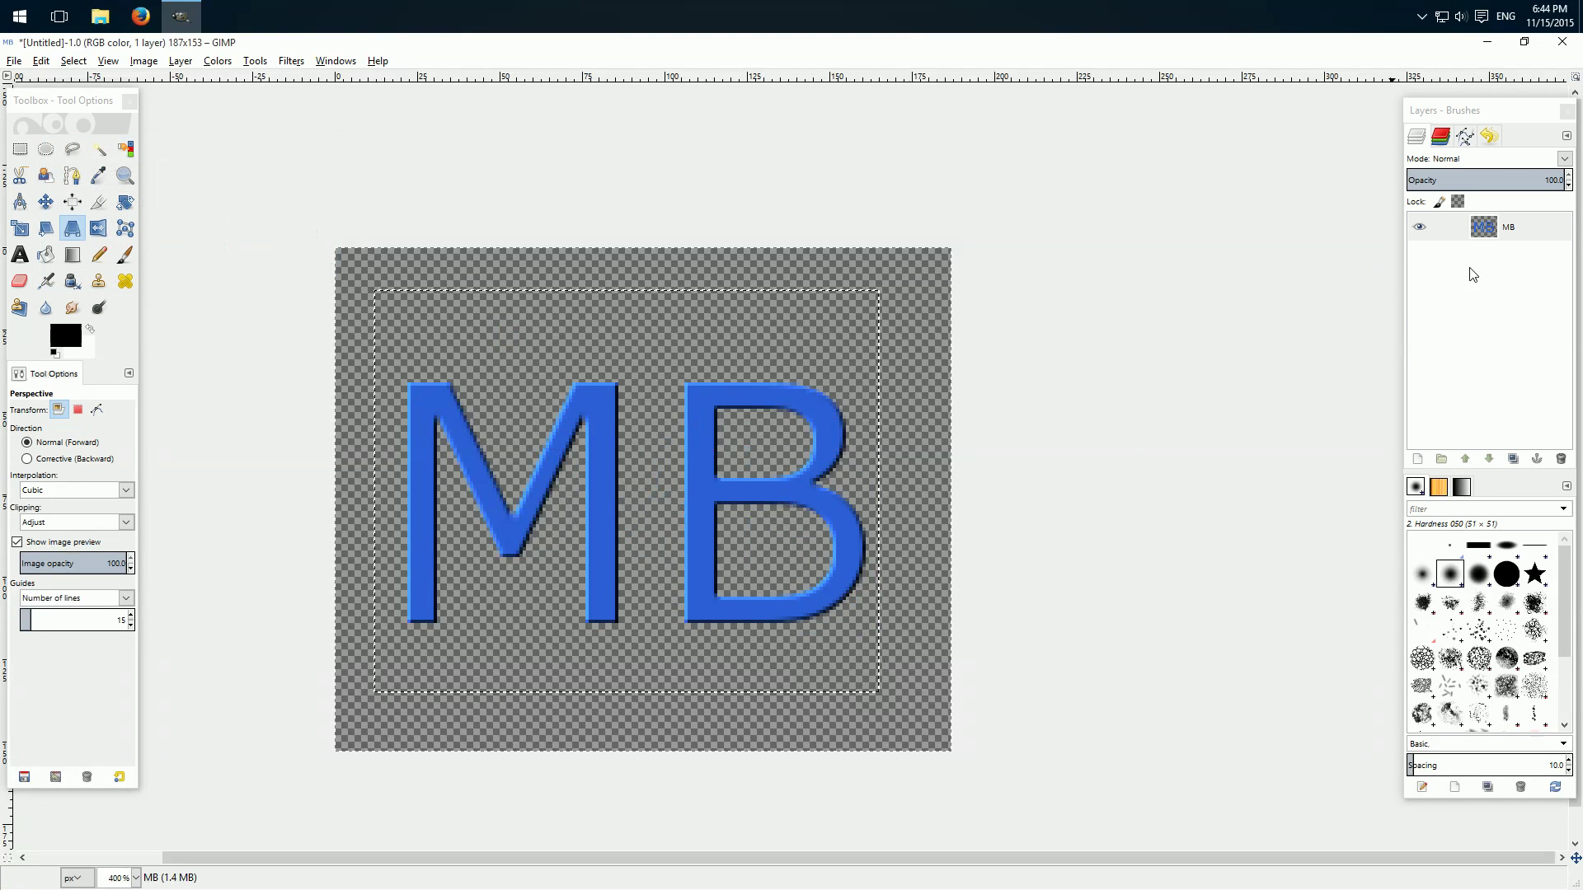
Step: Duplicate the MB layer five times, producing copies MB #1 through MB #5
click(1507, 226)
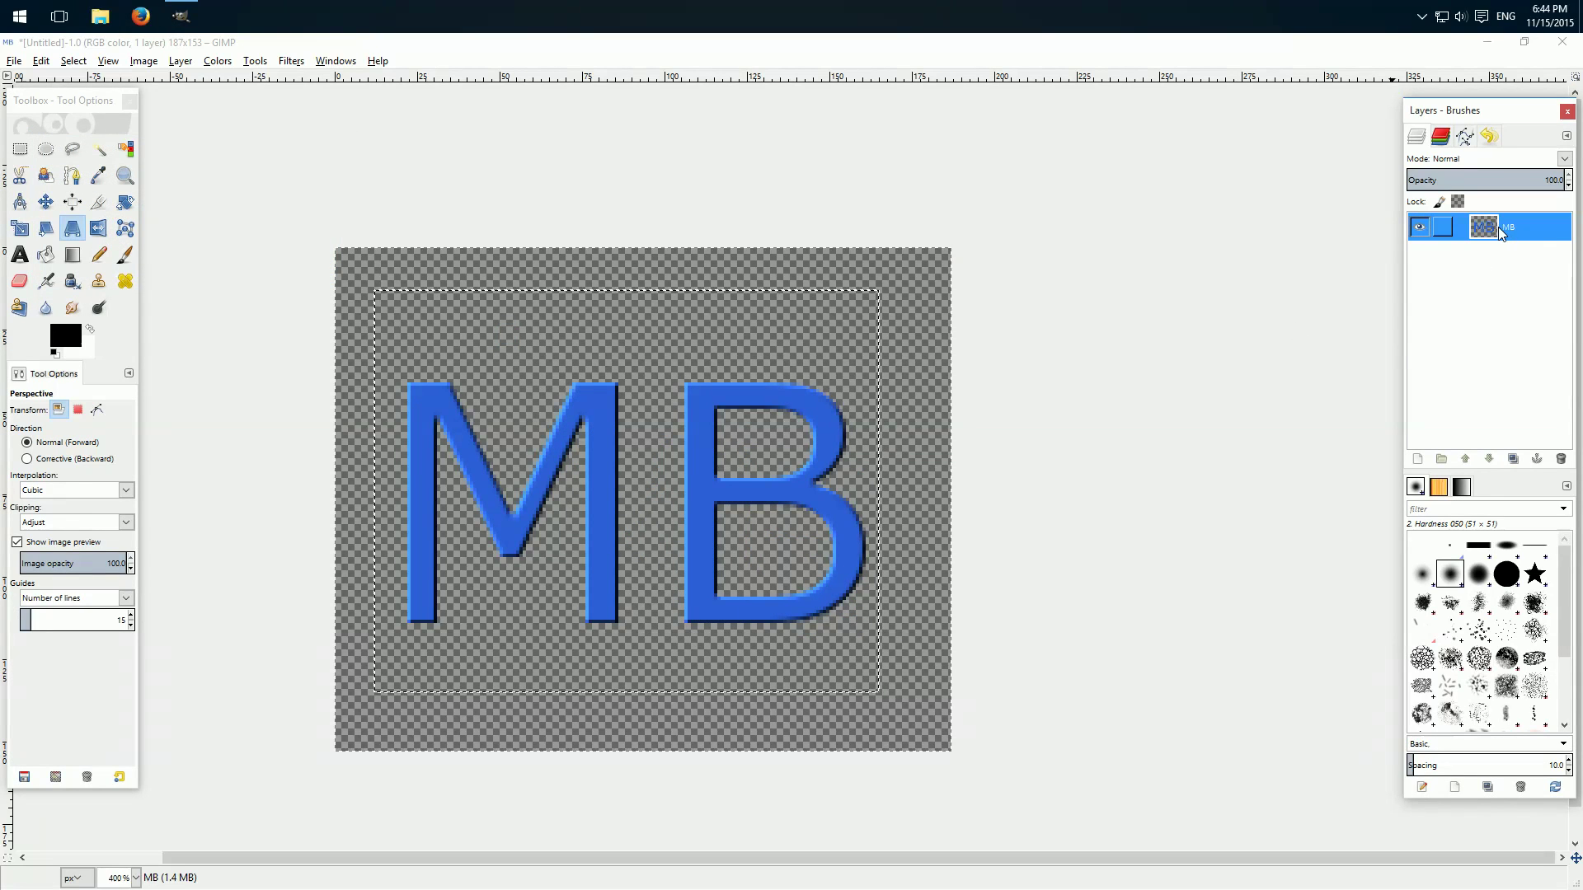
right_click(1498, 233)
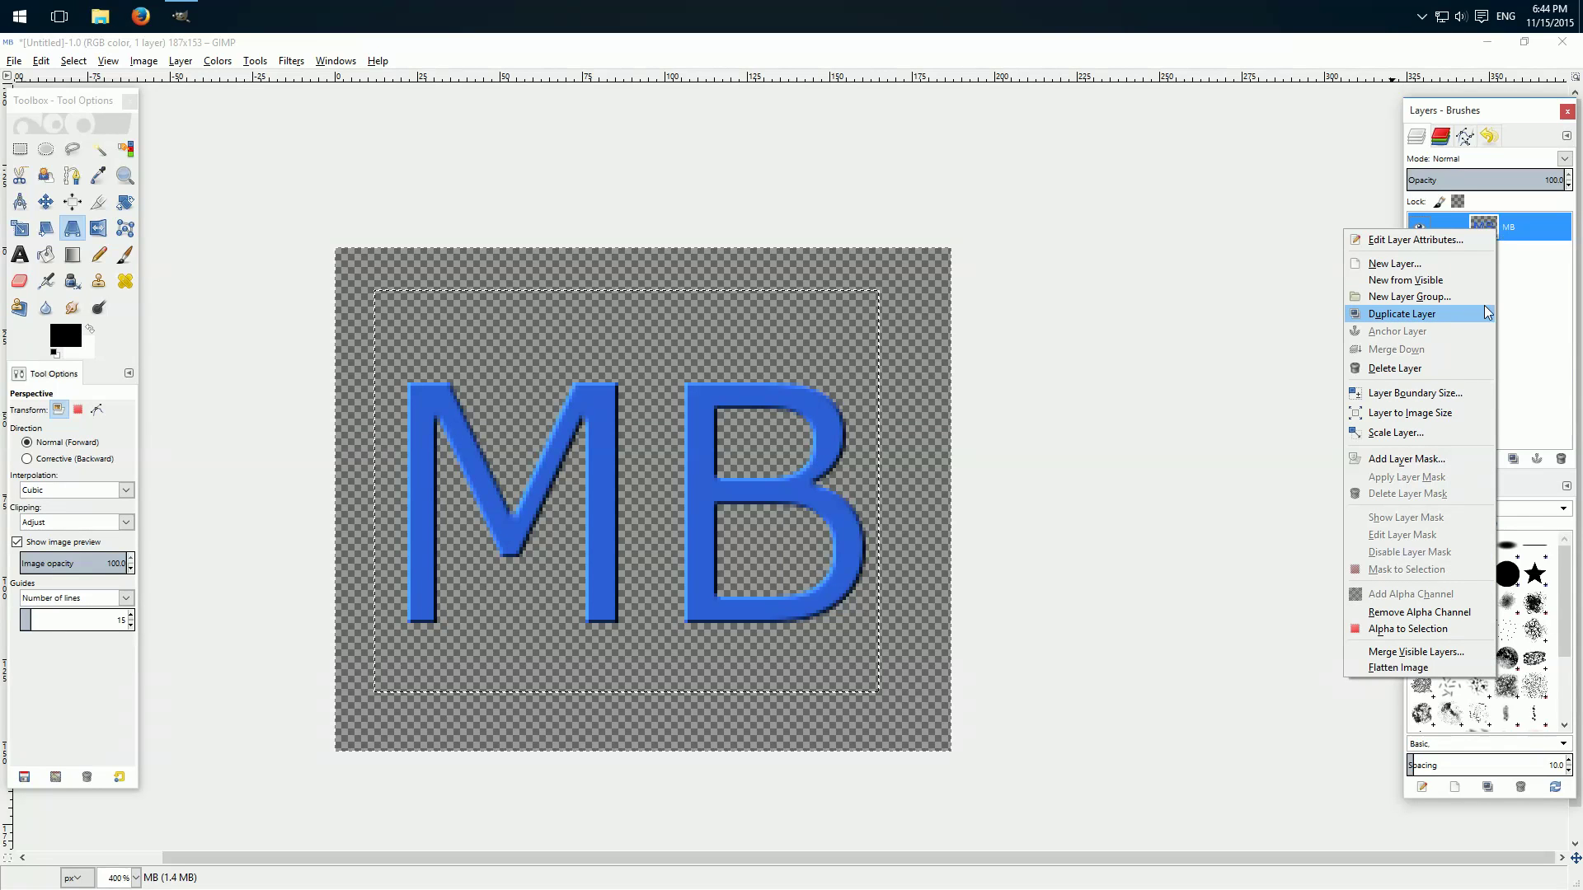
click(1452, 315)
right_click(1510, 230)
click(1441, 315)
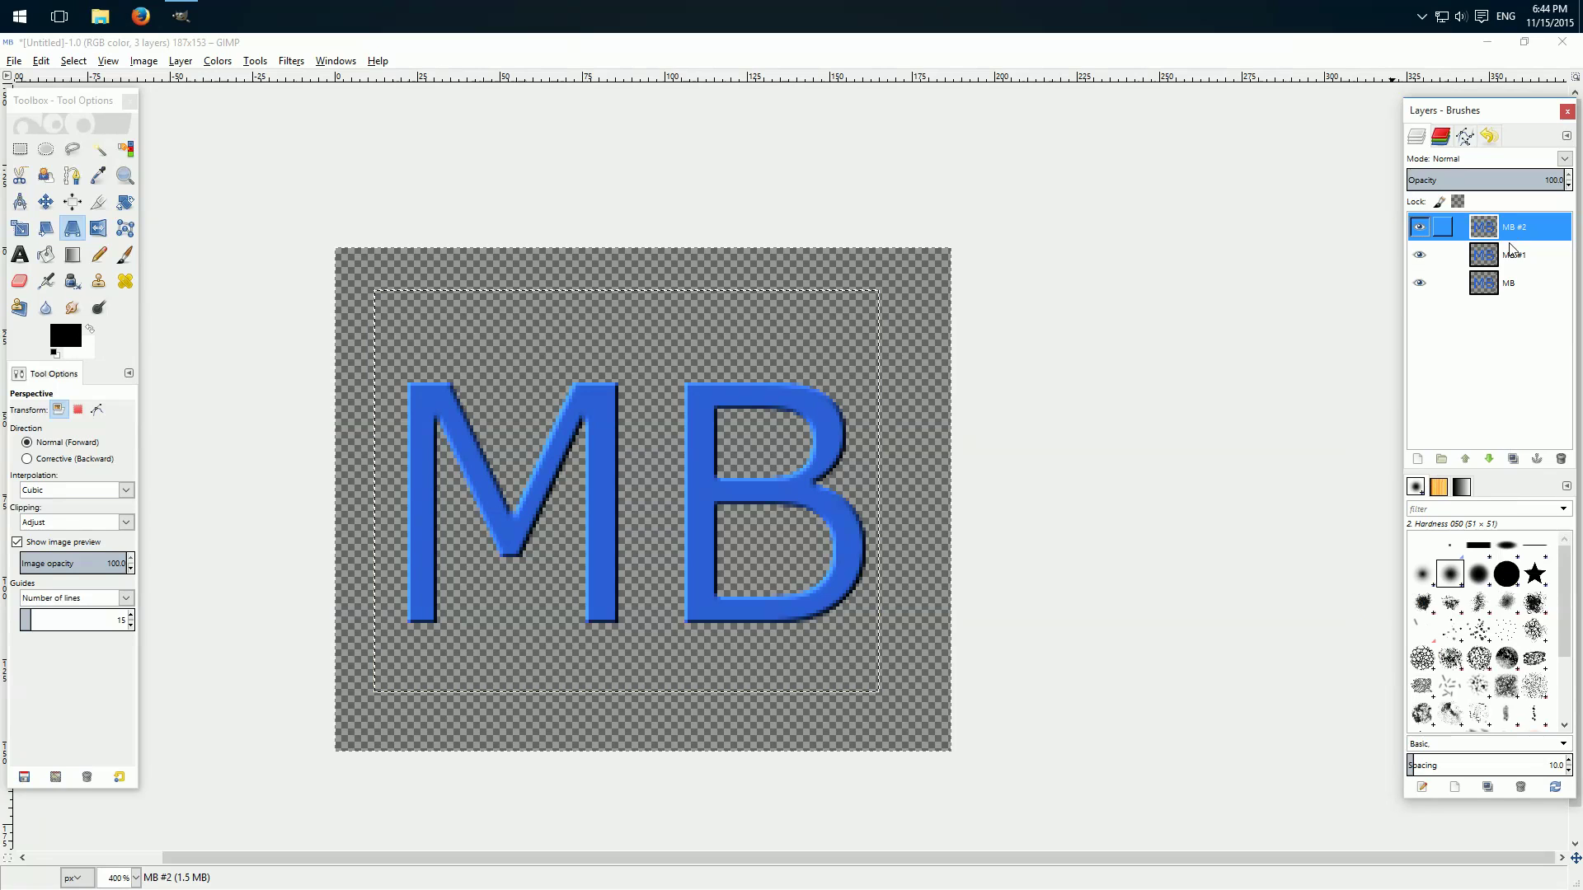
right_click(1513, 232)
click(1443, 312)
right_click(1519, 232)
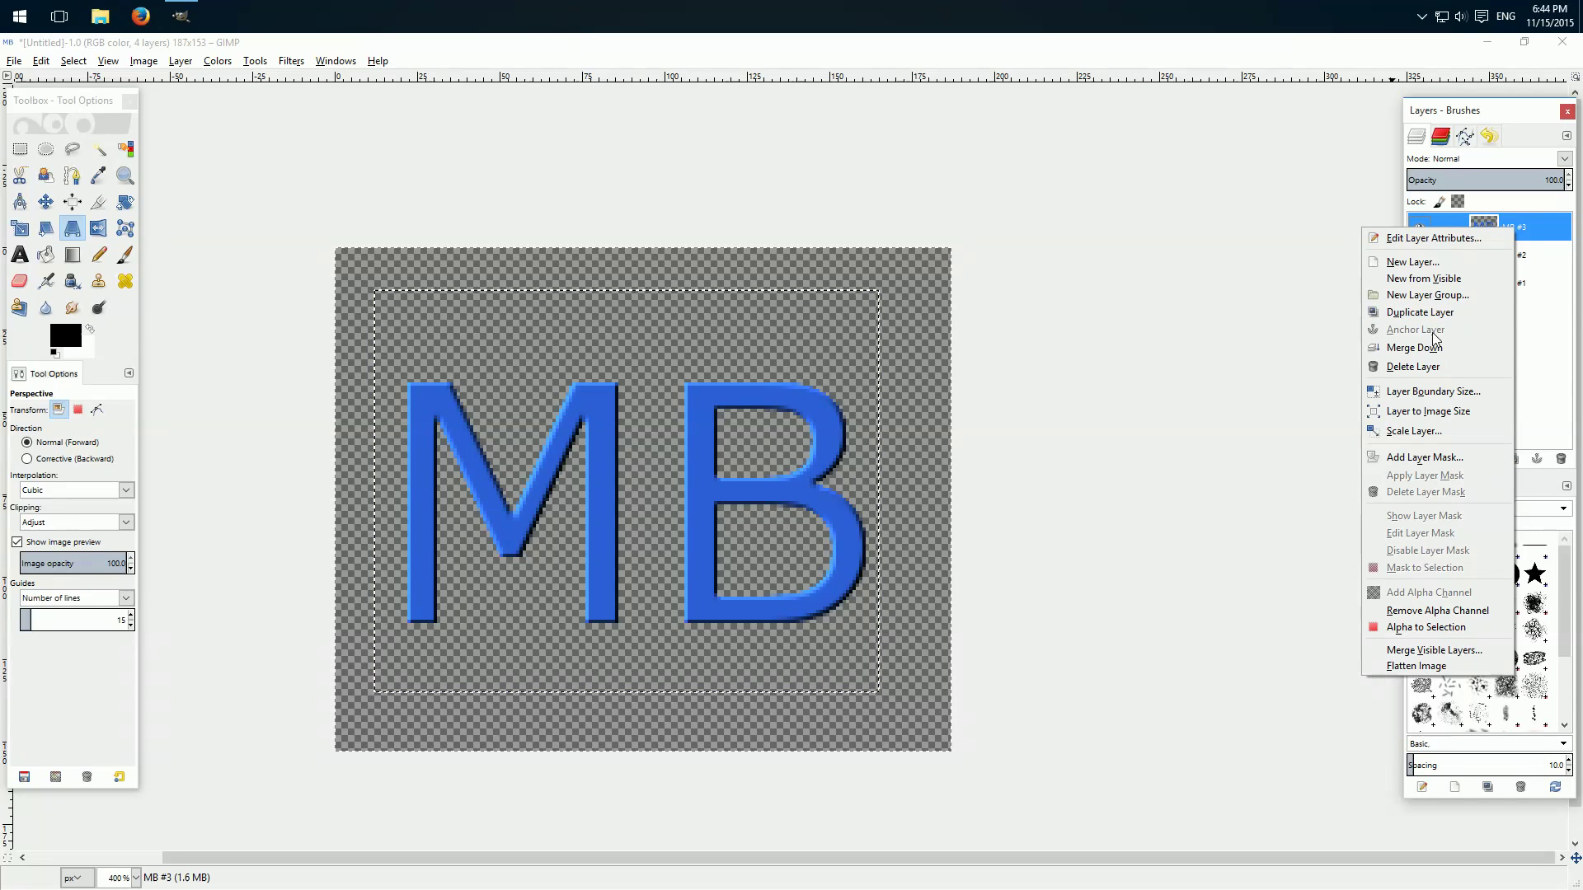
click(1443, 318)
right_click(1515, 233)
click(1453, 320)
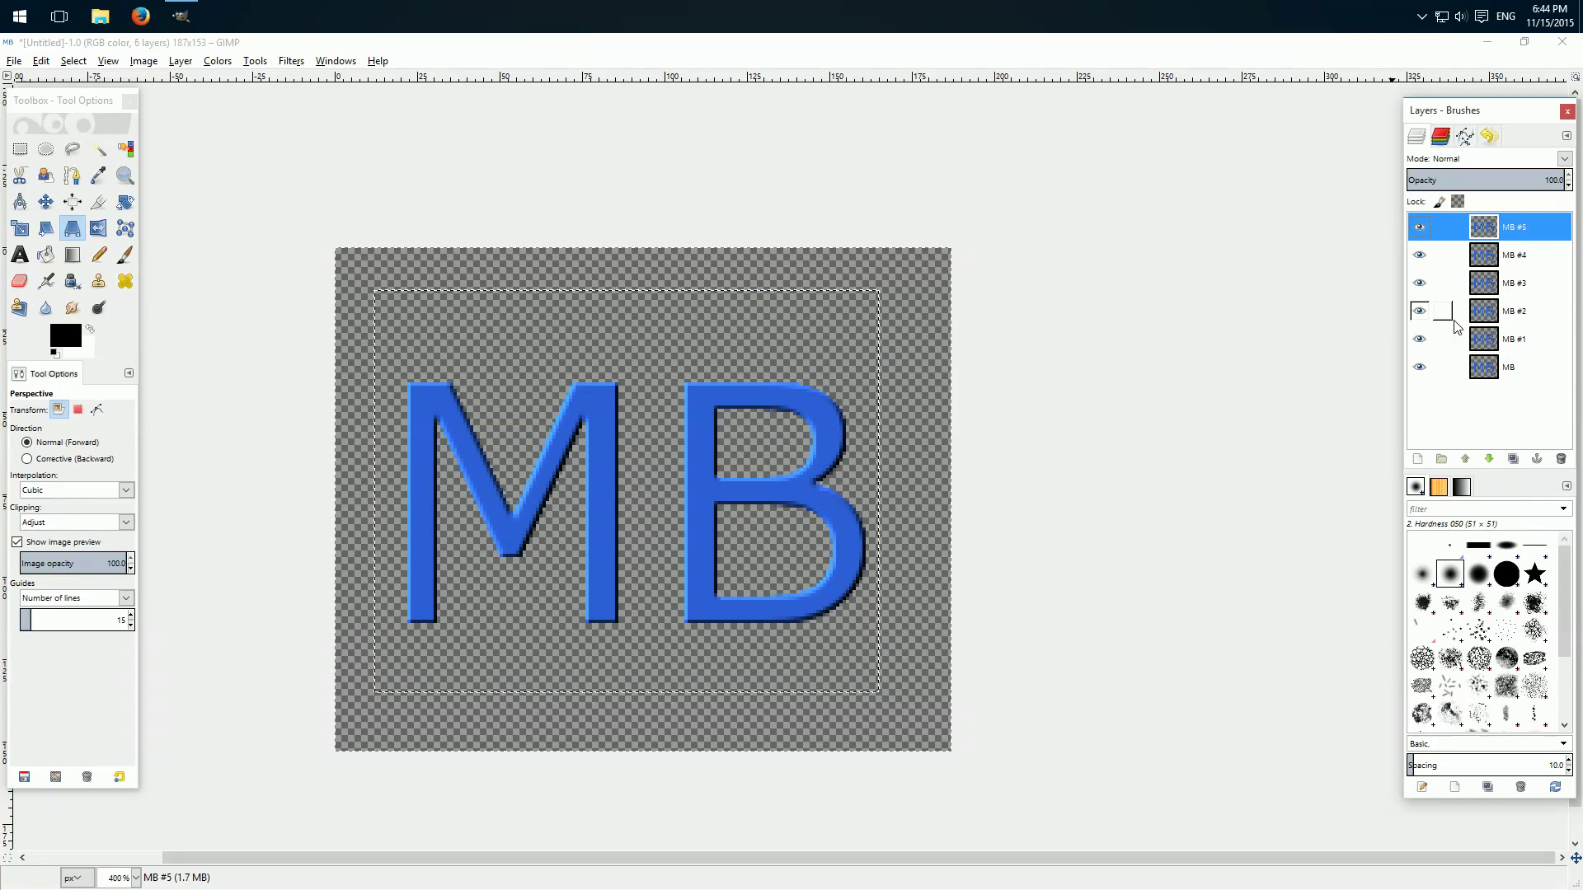
click(1517, 261)
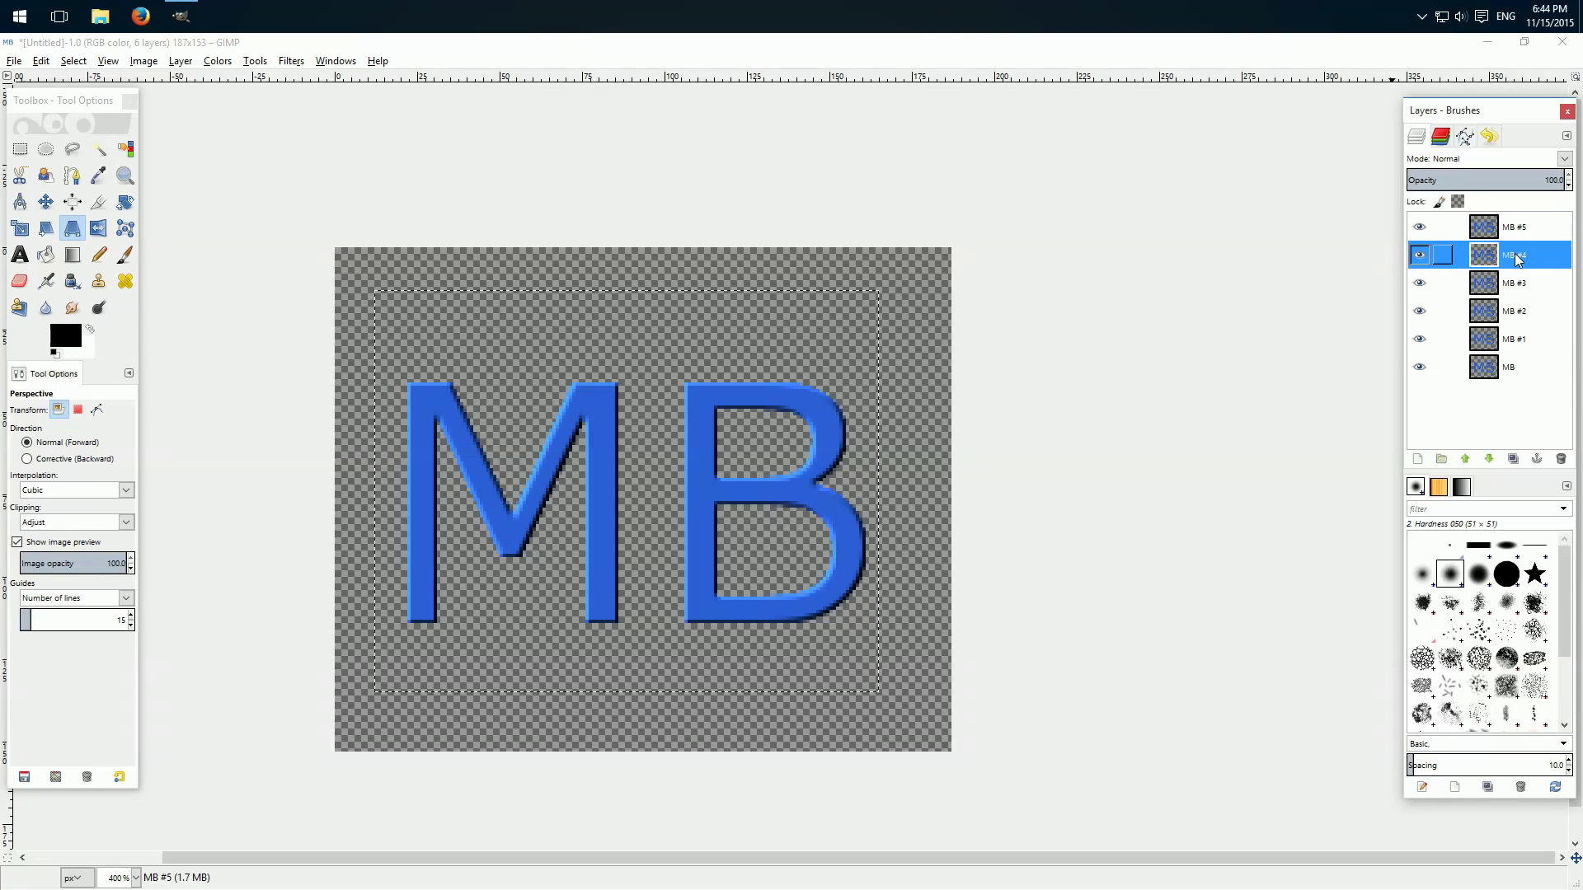
Step: Switch to the Move tool with MB #4 as the active layer
click(940, 62)
key(m)
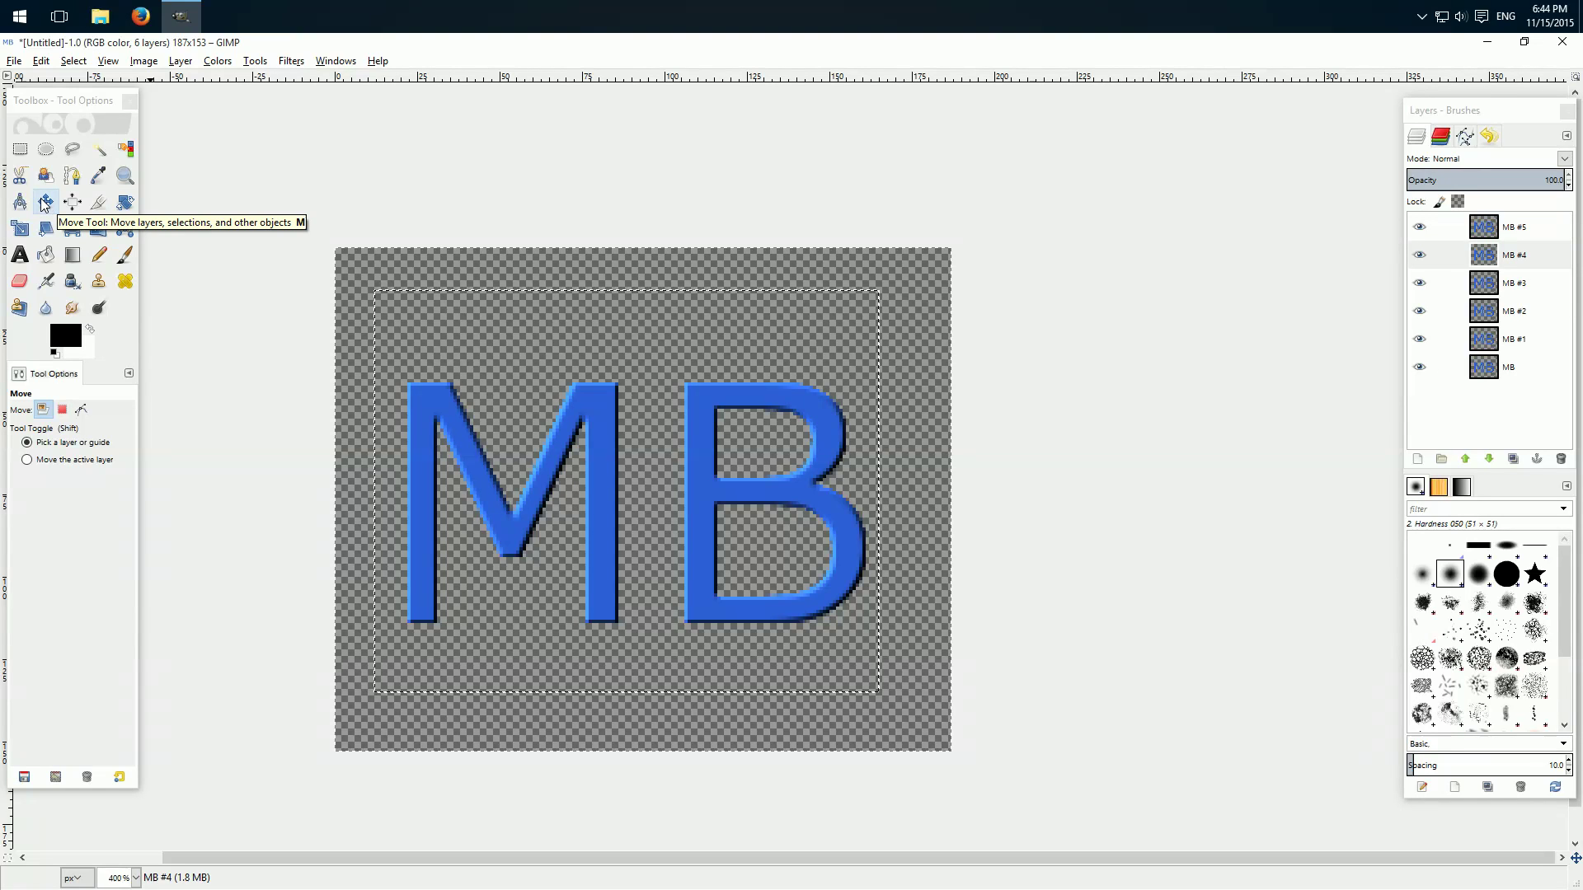
click(1515, 262)
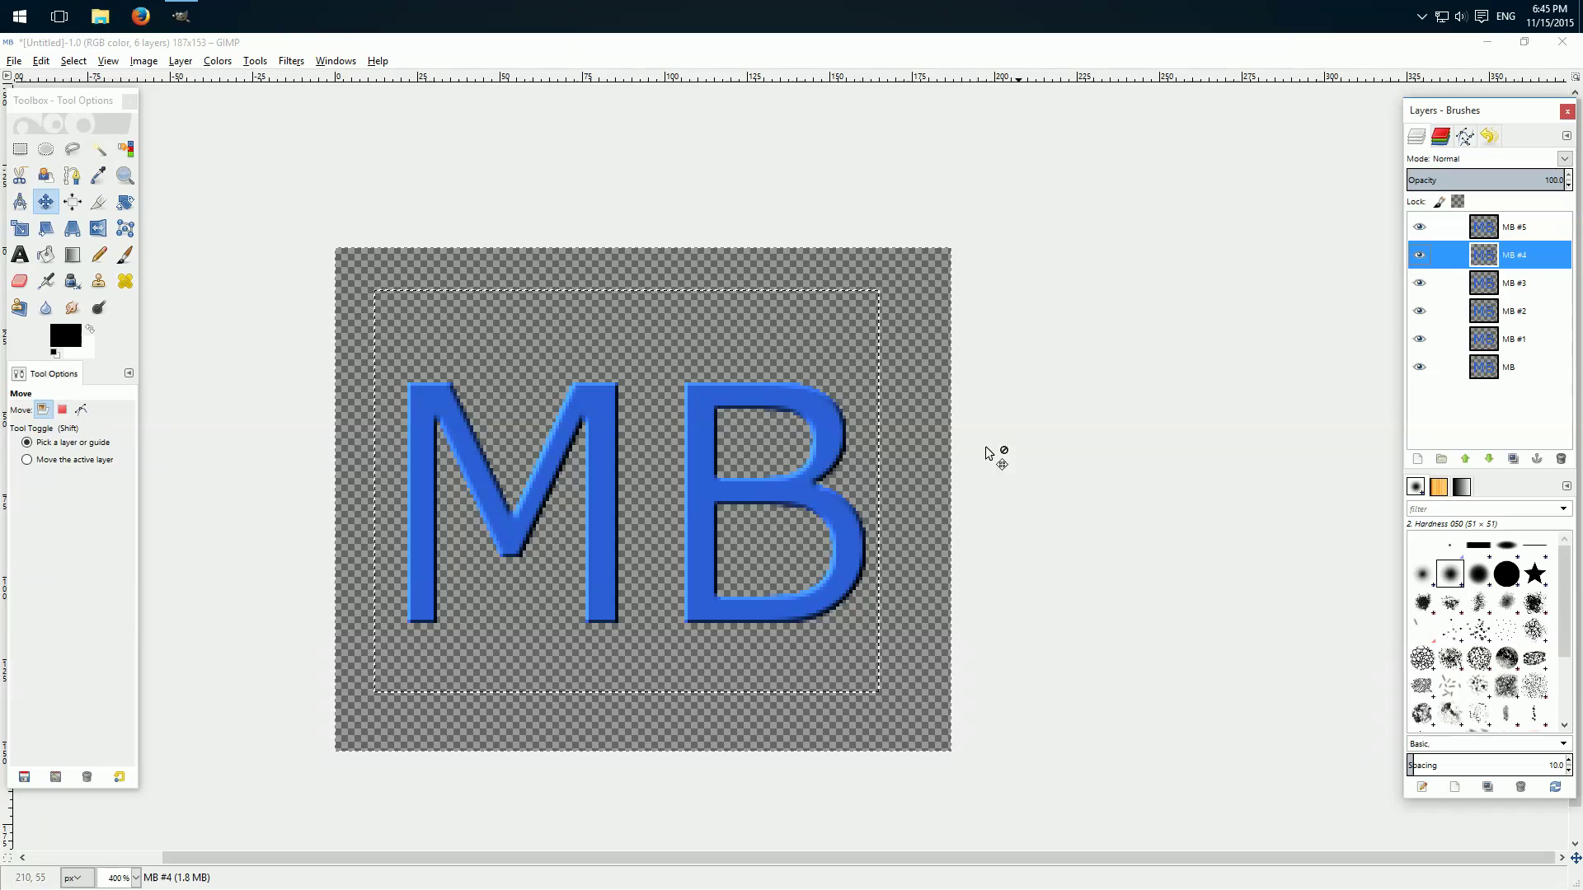
click(1513, 257)
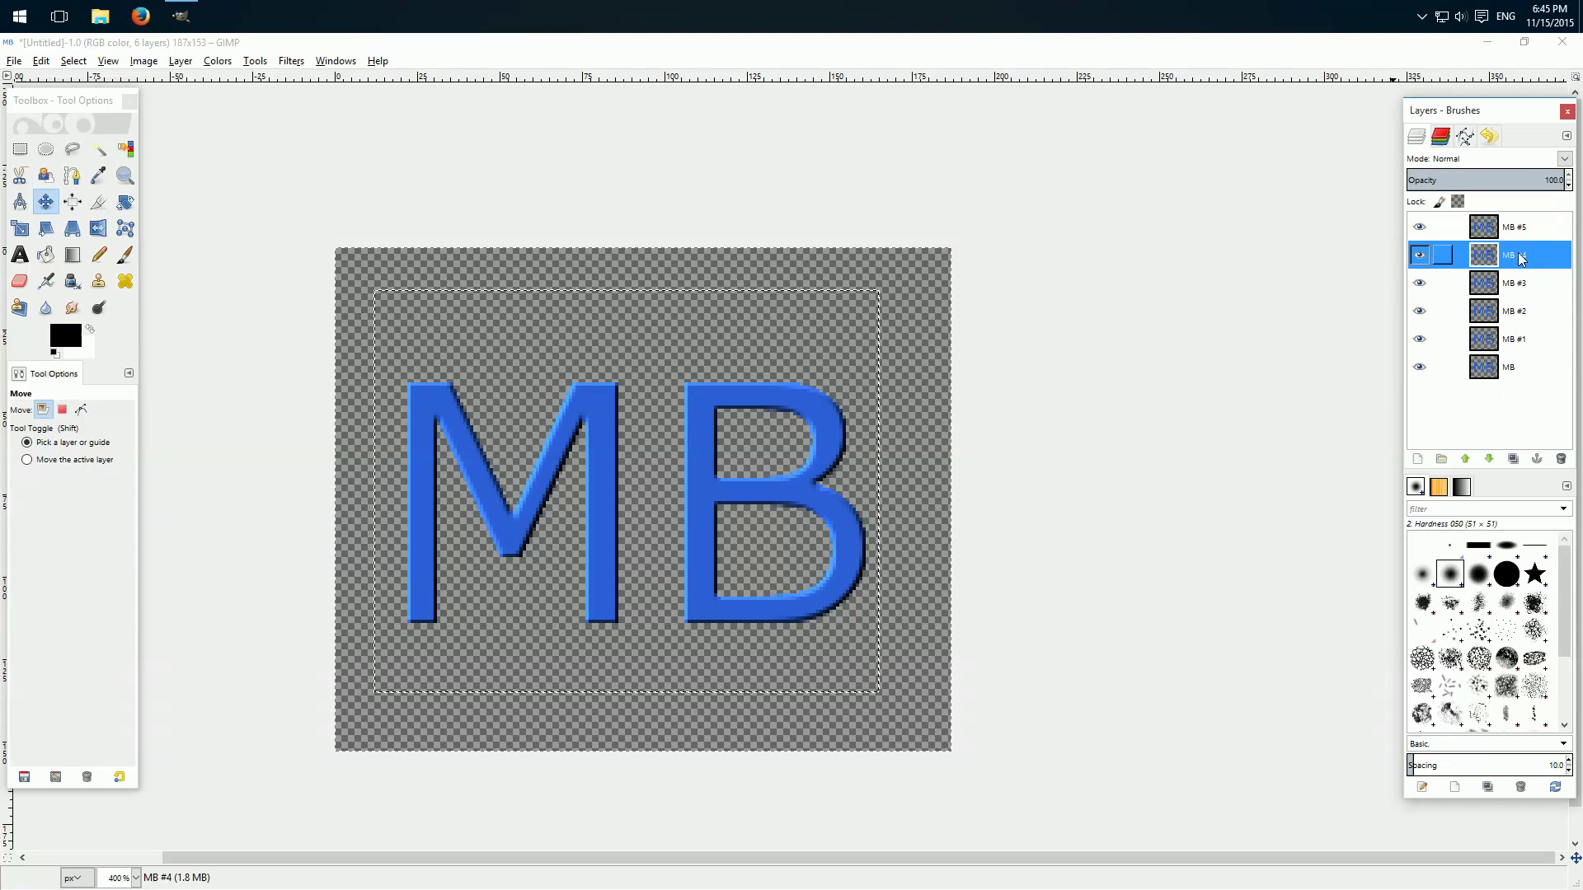
click(950, 48)
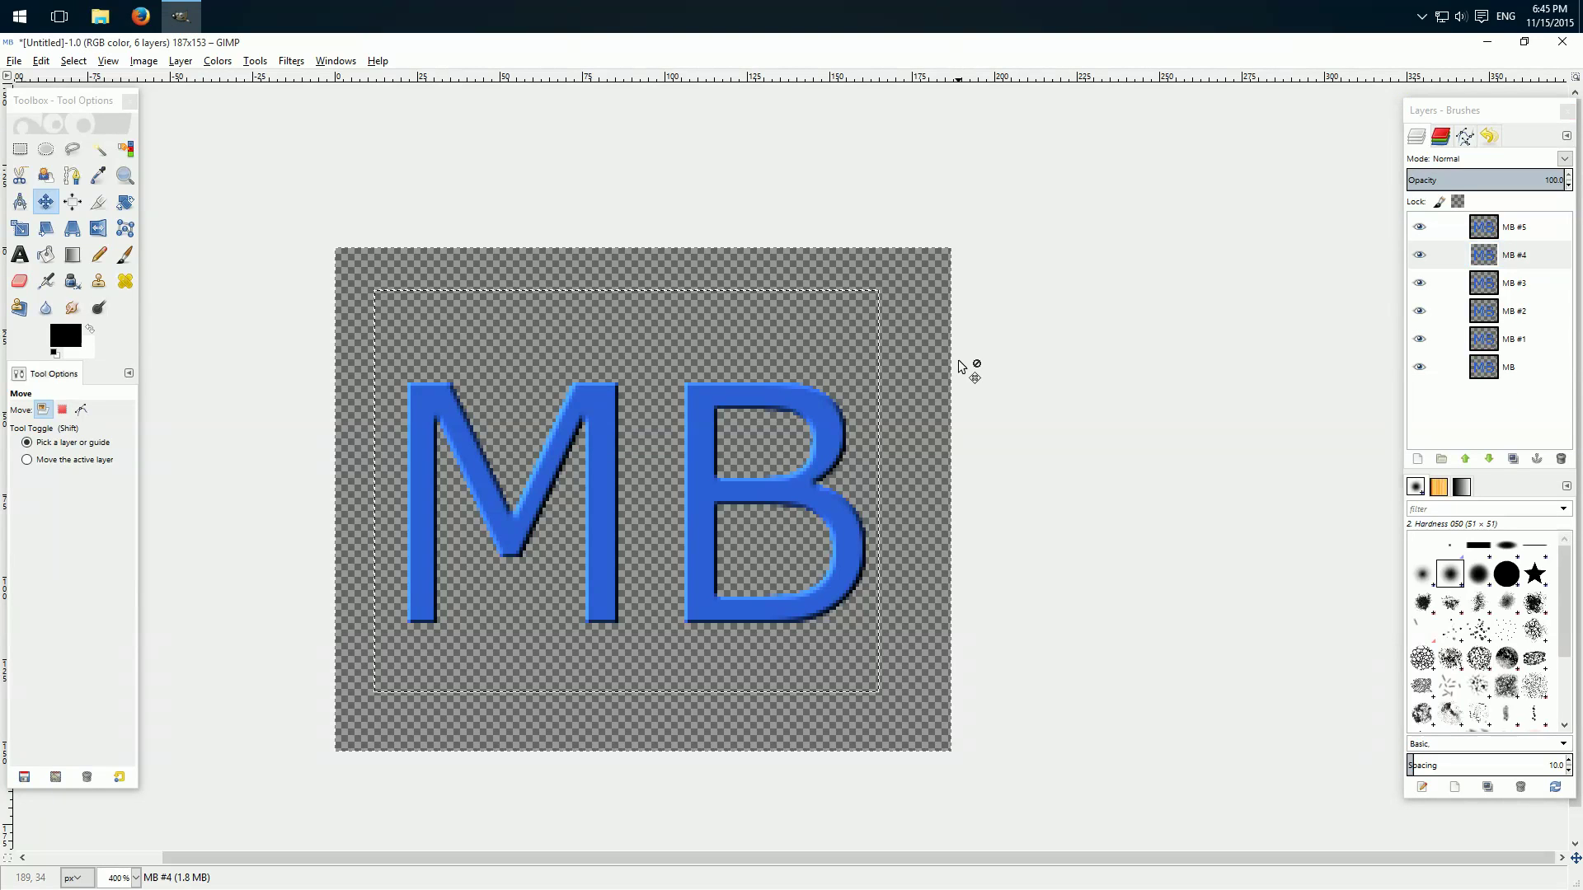
Step: Offset the copies from MB #4 down through MB #1, ending on the original MB layer
key(Page_Down)
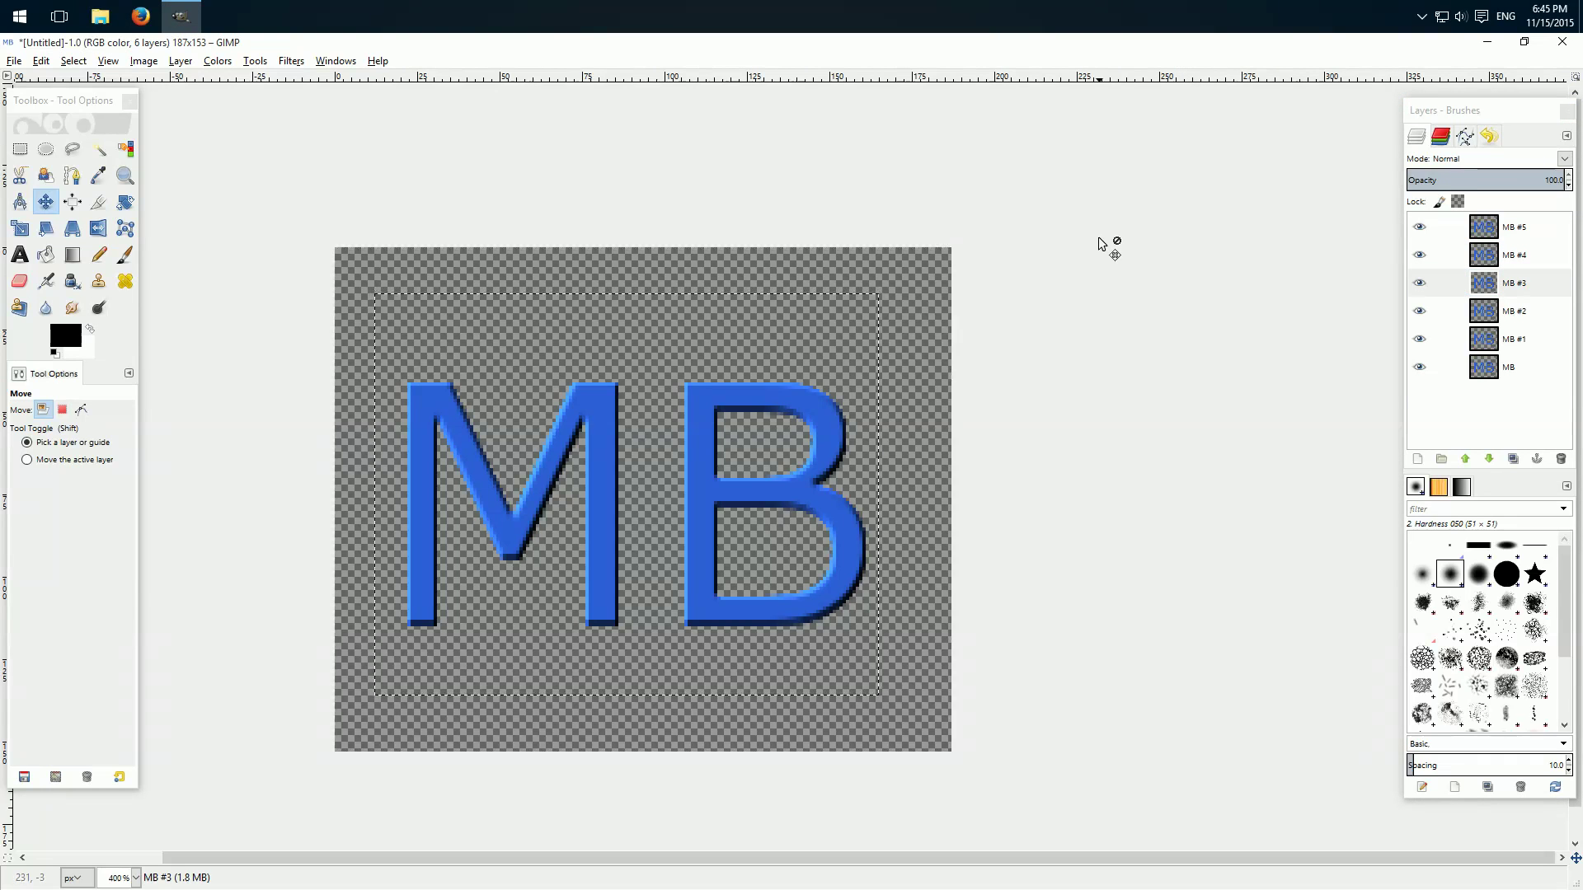
key(Page_Down)
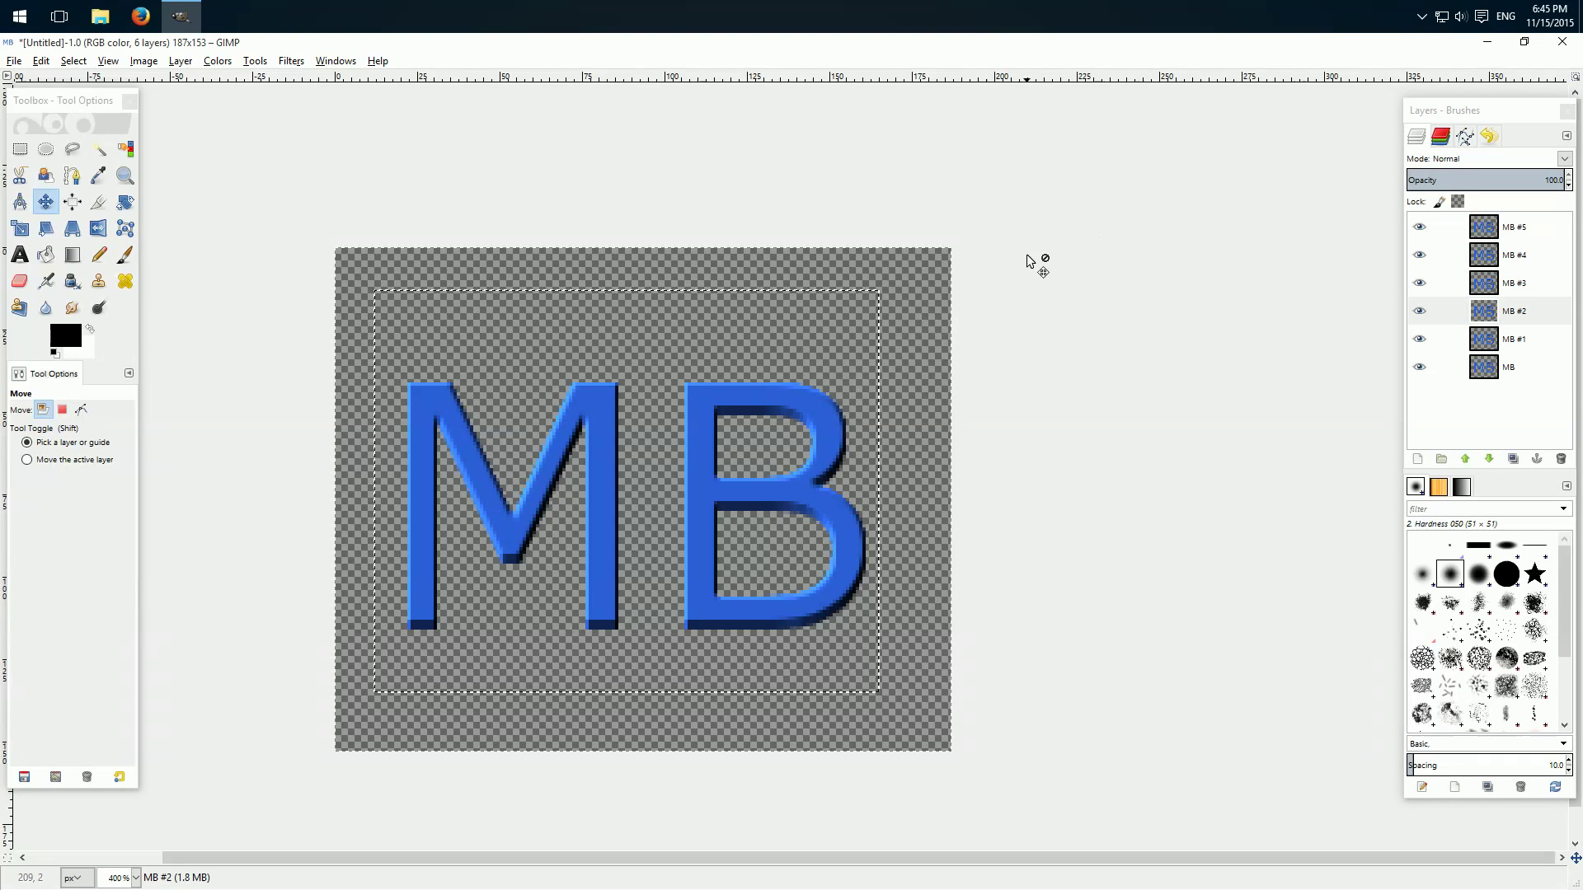
click(1438, 339)
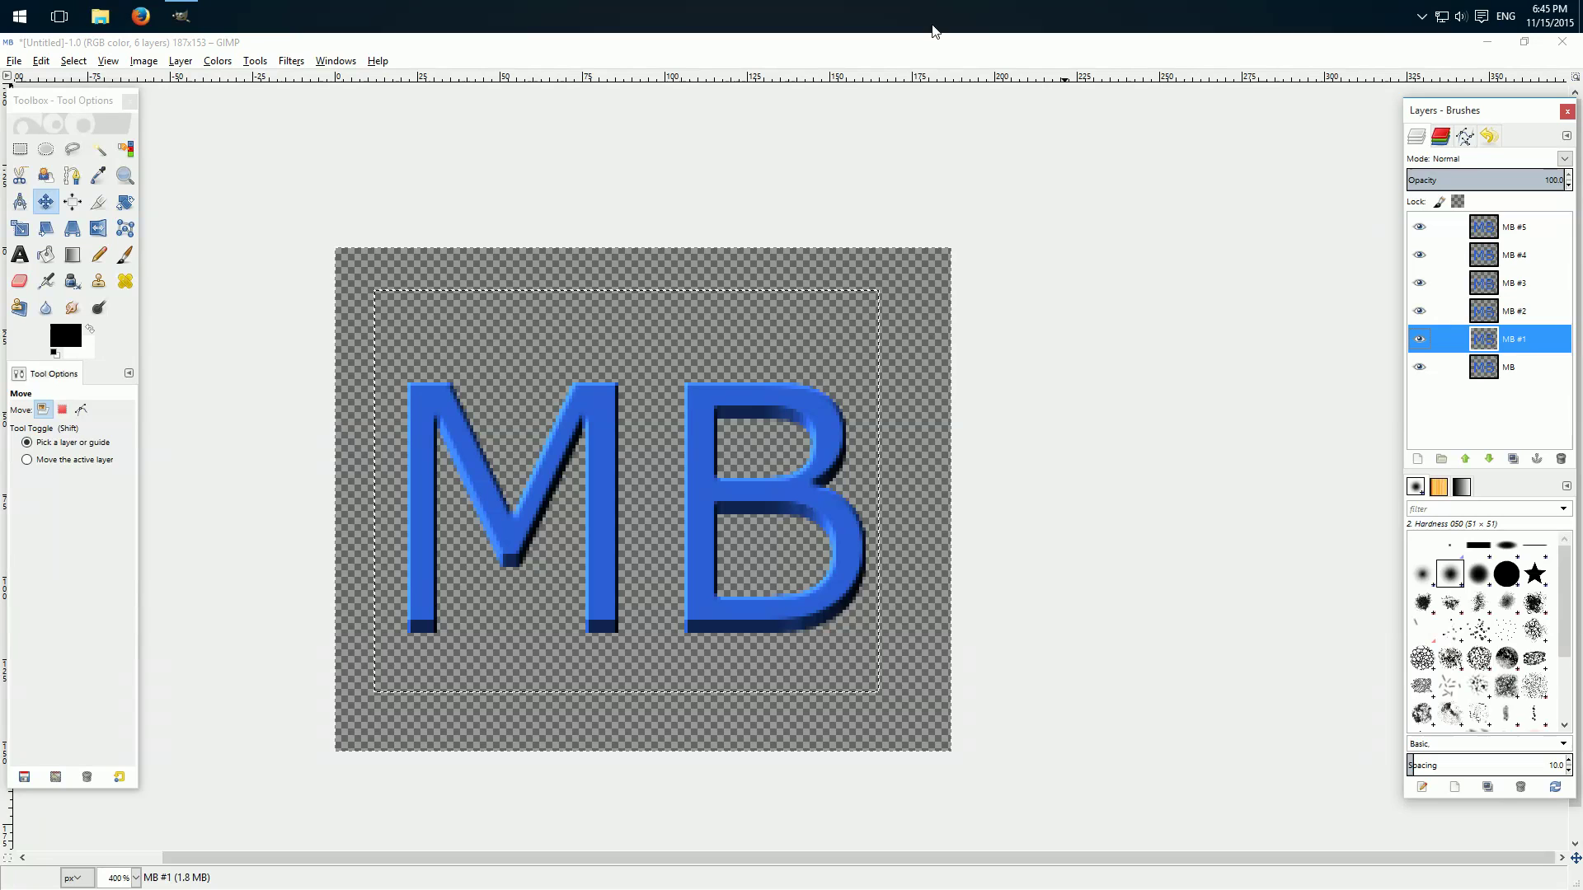
click(1498, 367)
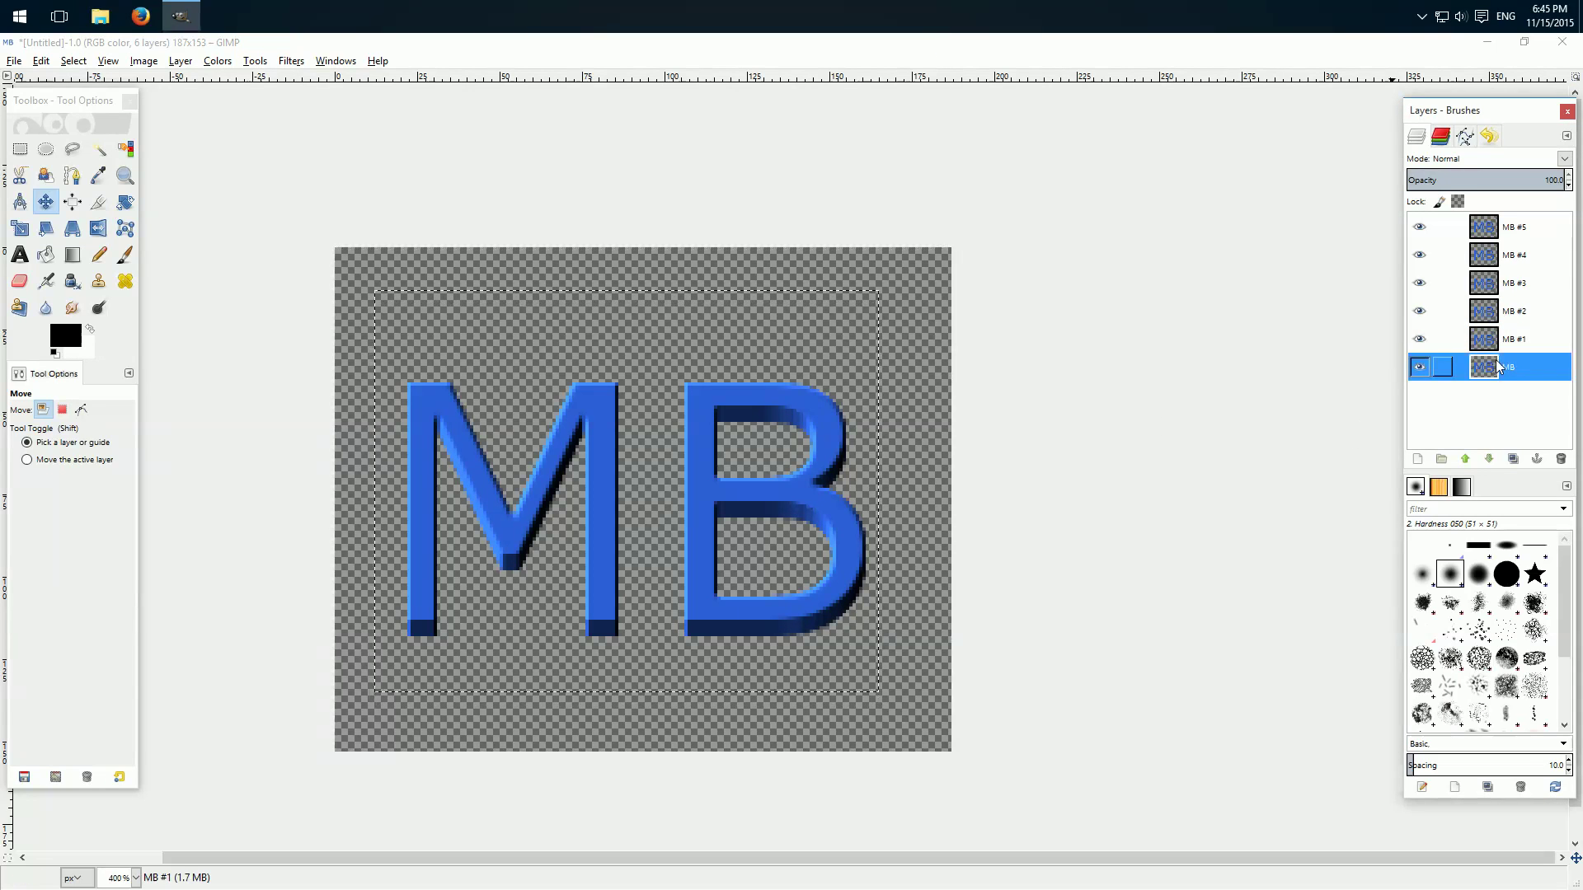
click(1011, 253)
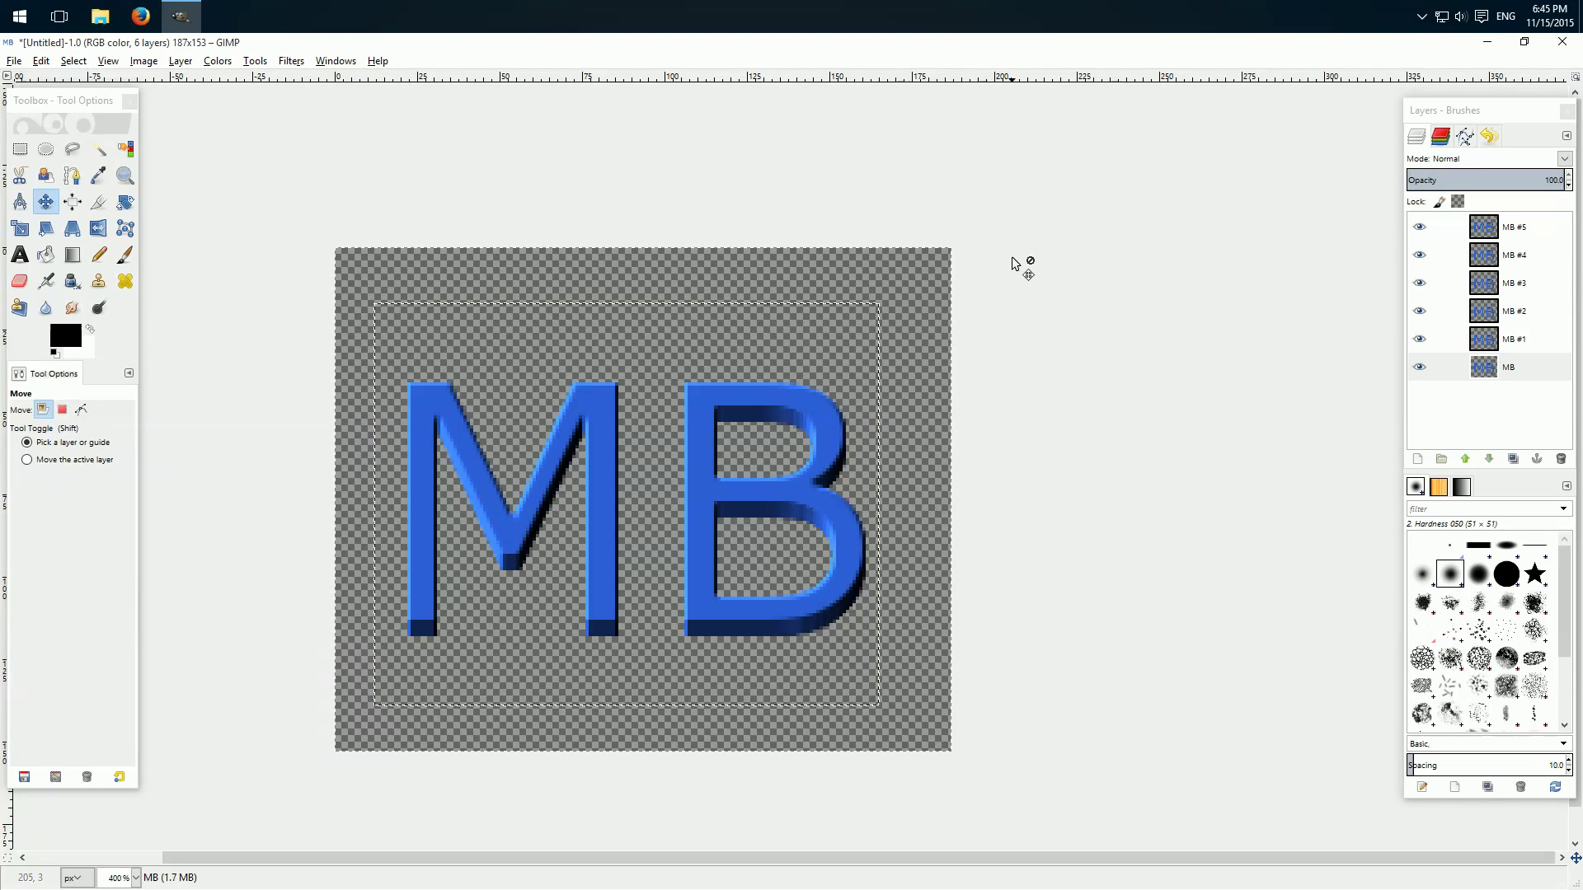
Step: Nudge the original MB layer down one pixel and reselect it in the Layers panel
key(Down)
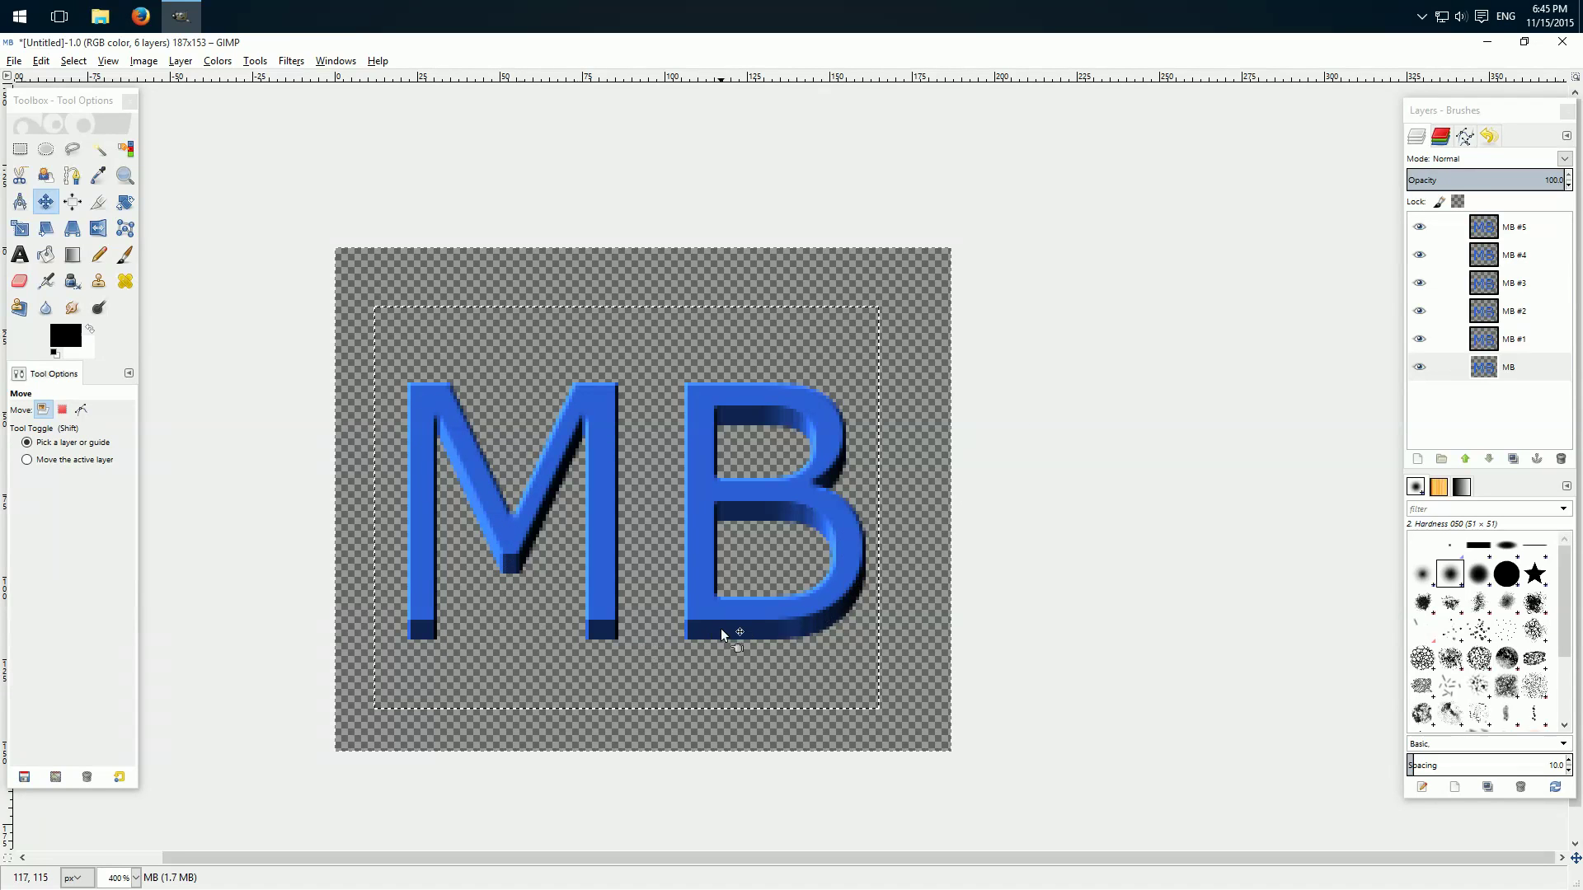
click(1515, 372)
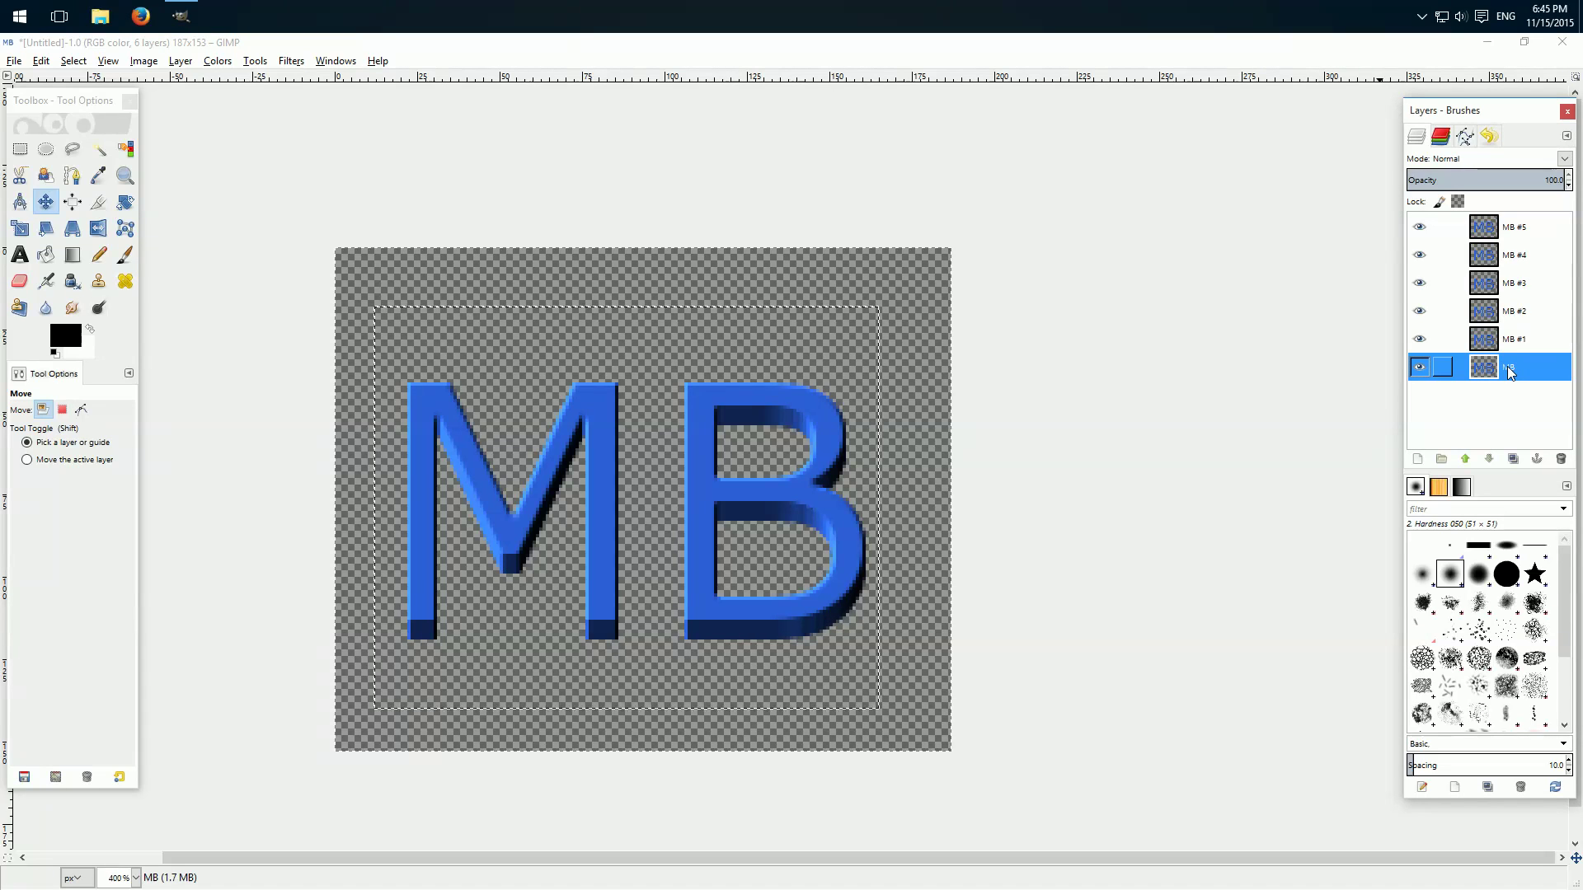